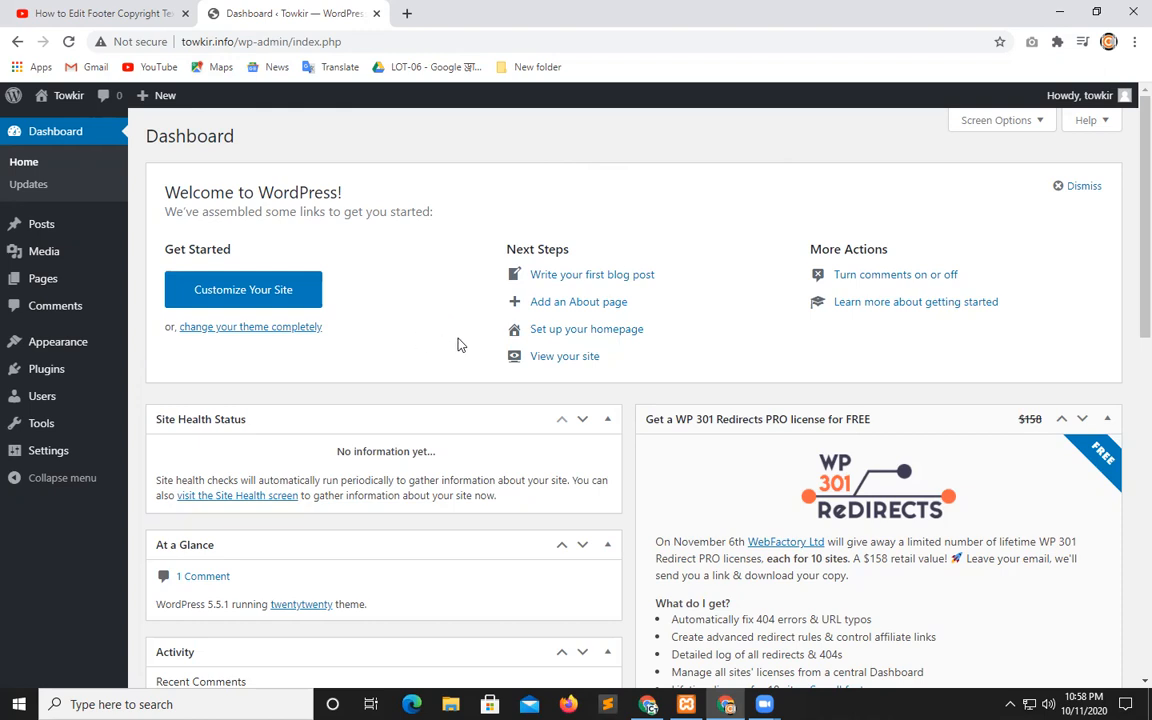
Open the site's theme management page and start adding a new theme
{"action": "mouse_move", "coordinate": [63, 352]}
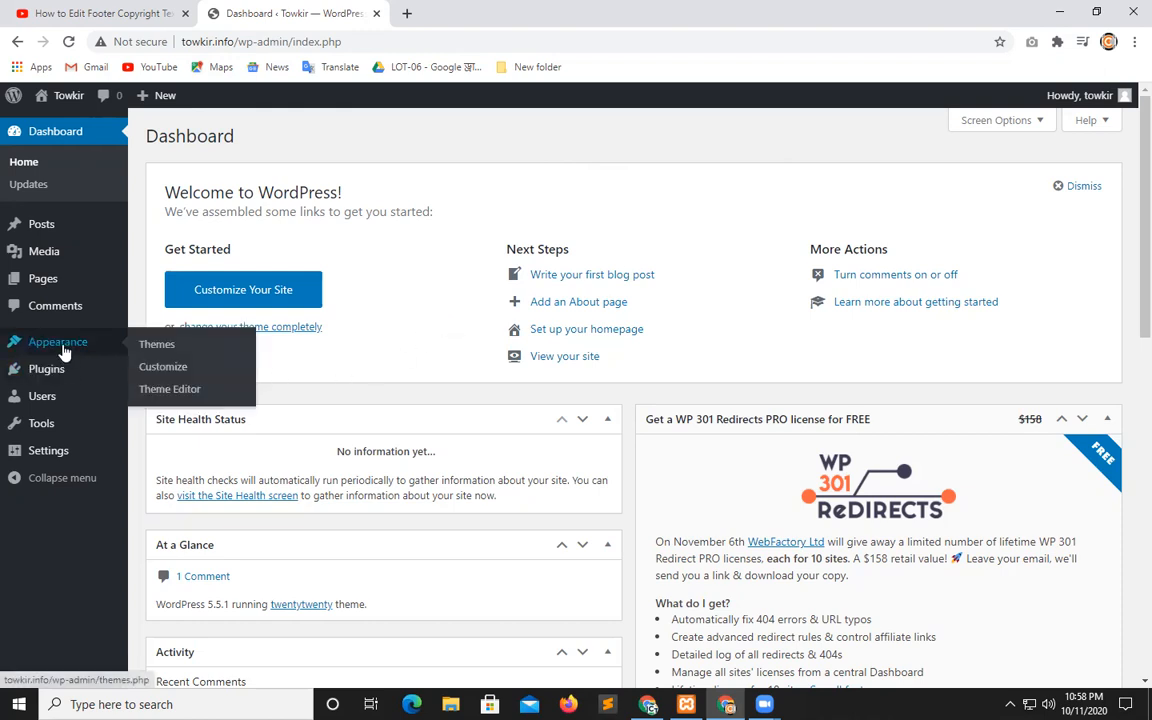
{"action": "left_click", "coordinate": [168, 346]}
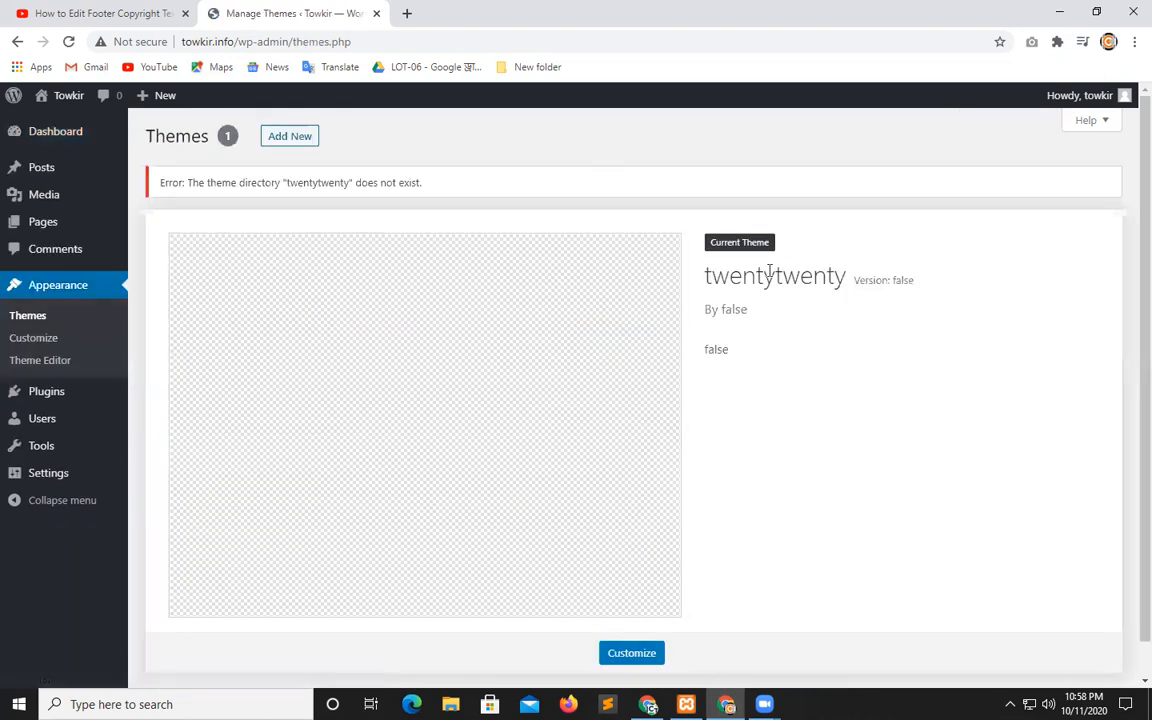
{"action": "scroll", "coordinate": [740, 437], "scroll_direction": "down", "scroll_amount": 2}
{"action": "scroll", "coordinate": [638, 481], "scroll_direction": "up", "scroll_amount": 2}
{"action": "left_click", "coordinate": [290, 141]}
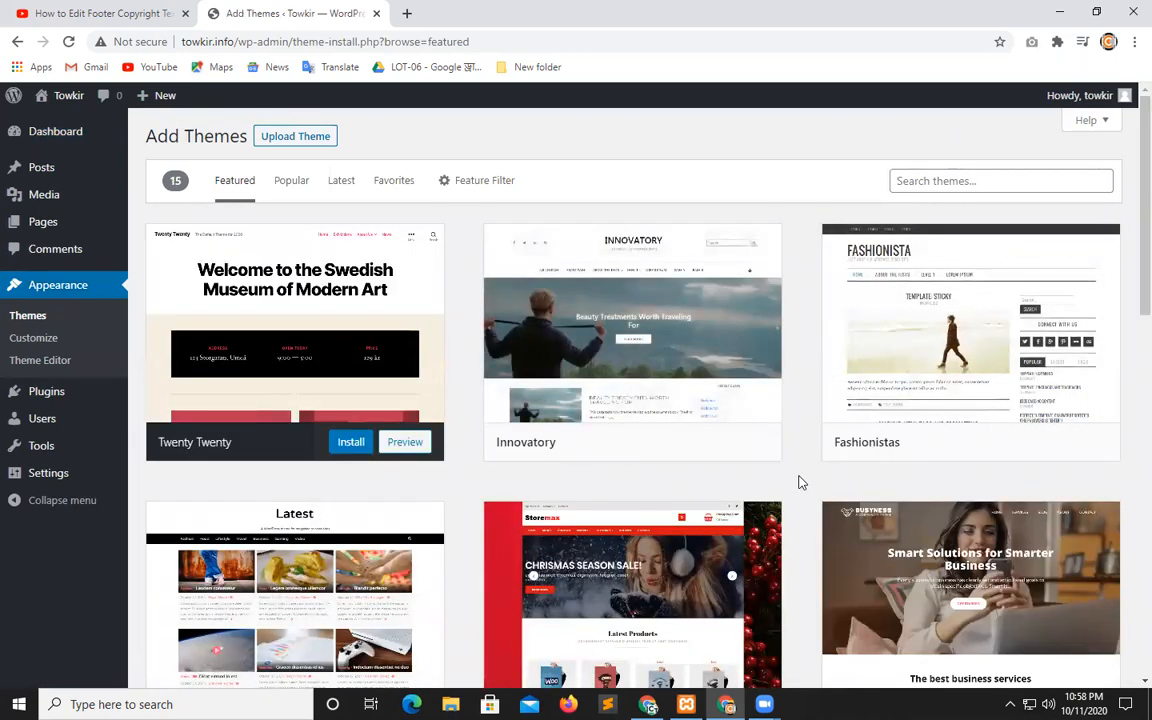
Search the theme directory for "arrival me"
{"action": "scroll", "coordinate": [799, 483], "scroll_direction": "down", "scroll_amount": 3}
{"action": "scroll", "coordinate": [800, 482], "scroll_direction": "up", "scroll_amount": 3}
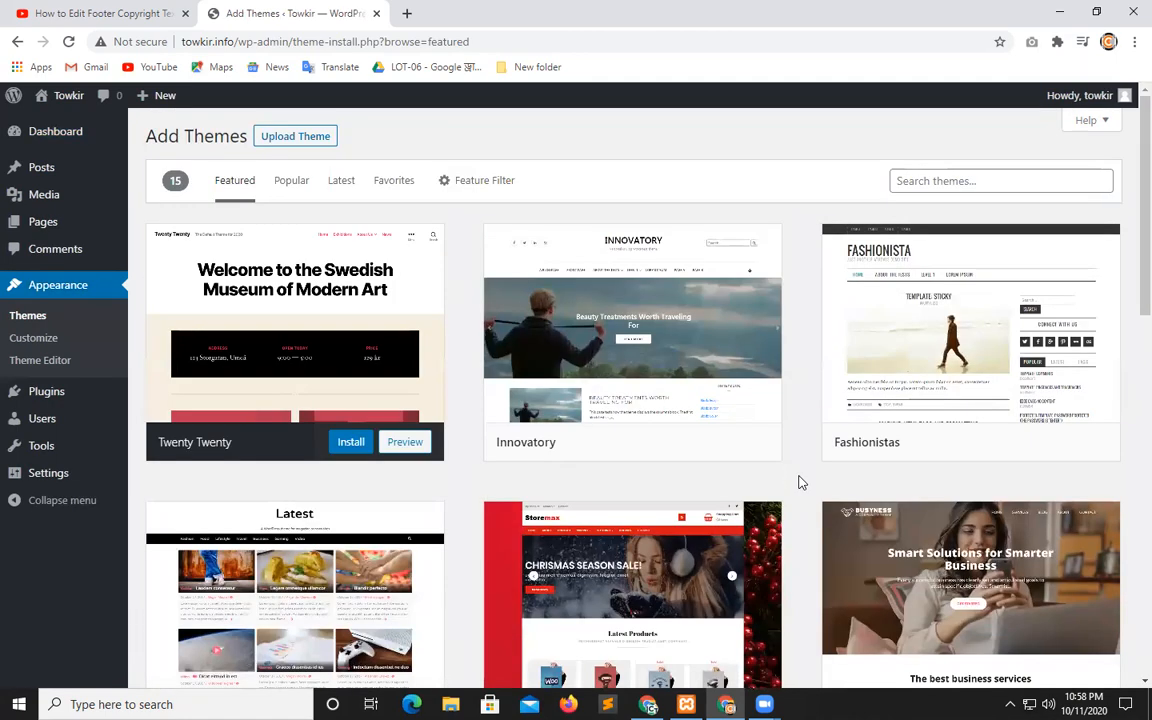
{"action": "left_click", "coordinate": [946, 182]}
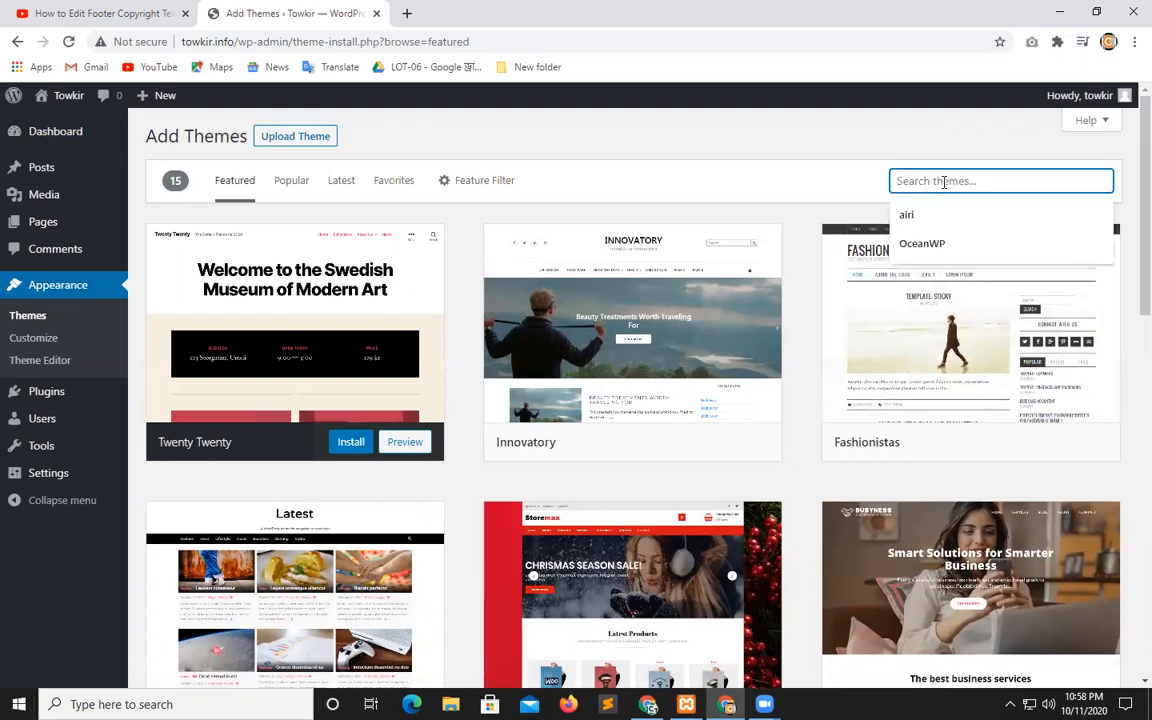
{"action": "type", "text": "airi"}
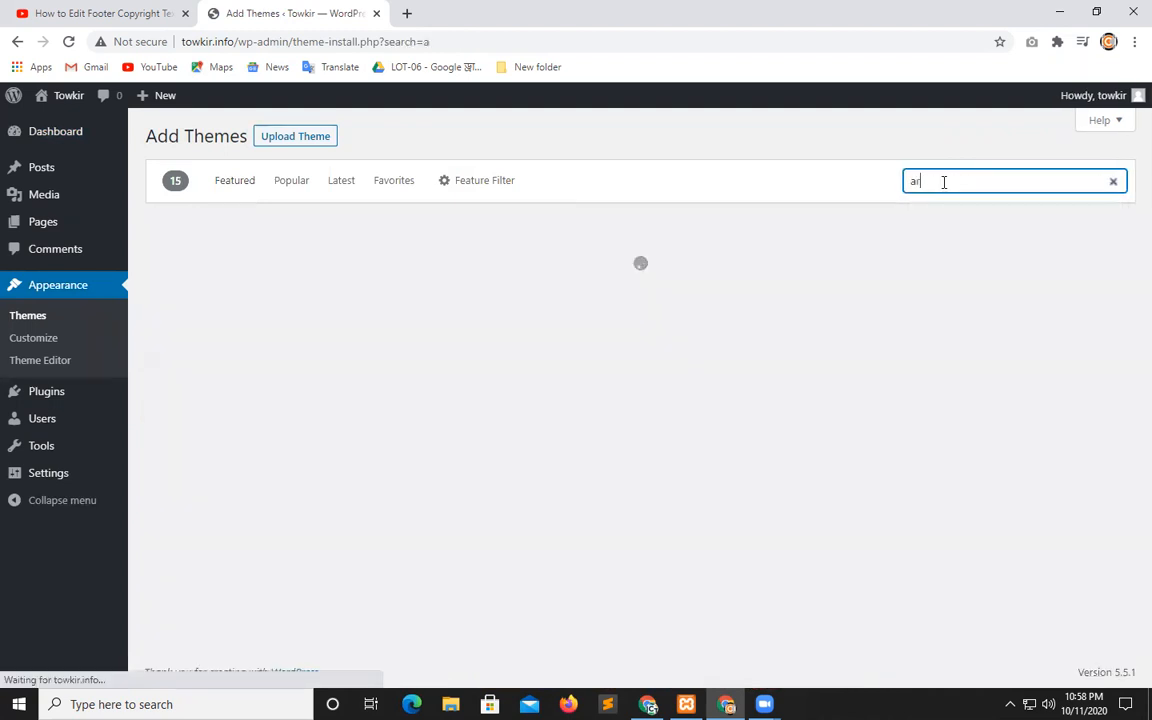
{"action": "type", "text": "va"}
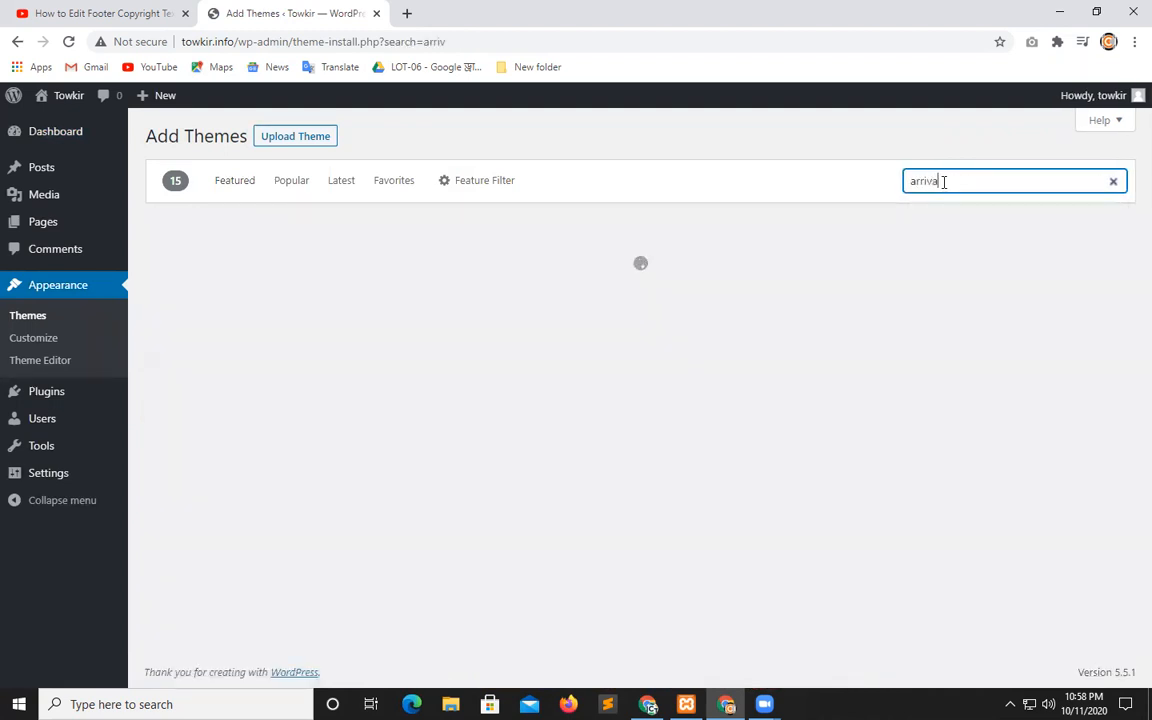
{"action": "type", "text": "l me"}
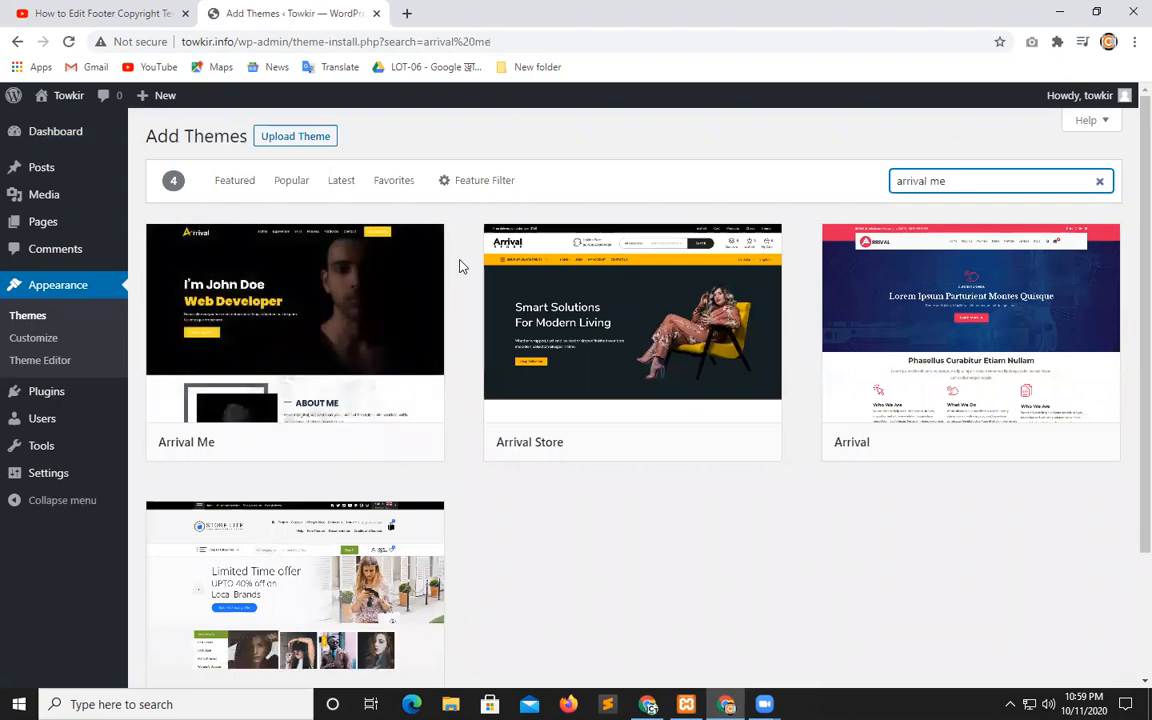
Remove "me" from the theme search and enter it again to repeat the "arrival me" search
{"action": "mouse_move", "coordinate": [365, 262]}
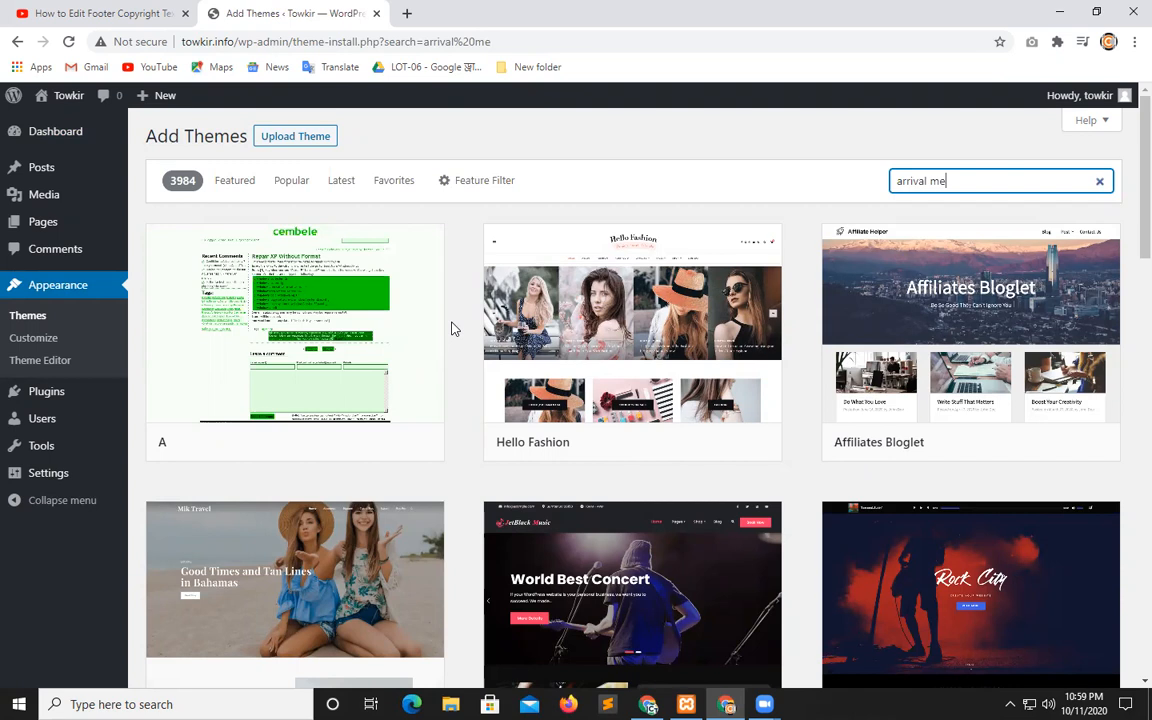
{"action": "scroll", "coordinate": [452, 327], "scroll_direction": "down", "scroll_amount": 5}
{"action": "scroll", "coordinate": [452, 327], "scroll_direction": "up", "scroll_amount": 5}
{"action": "key", "text": "BackSpace"}
{"action": "key", "text": "BackSpace"}
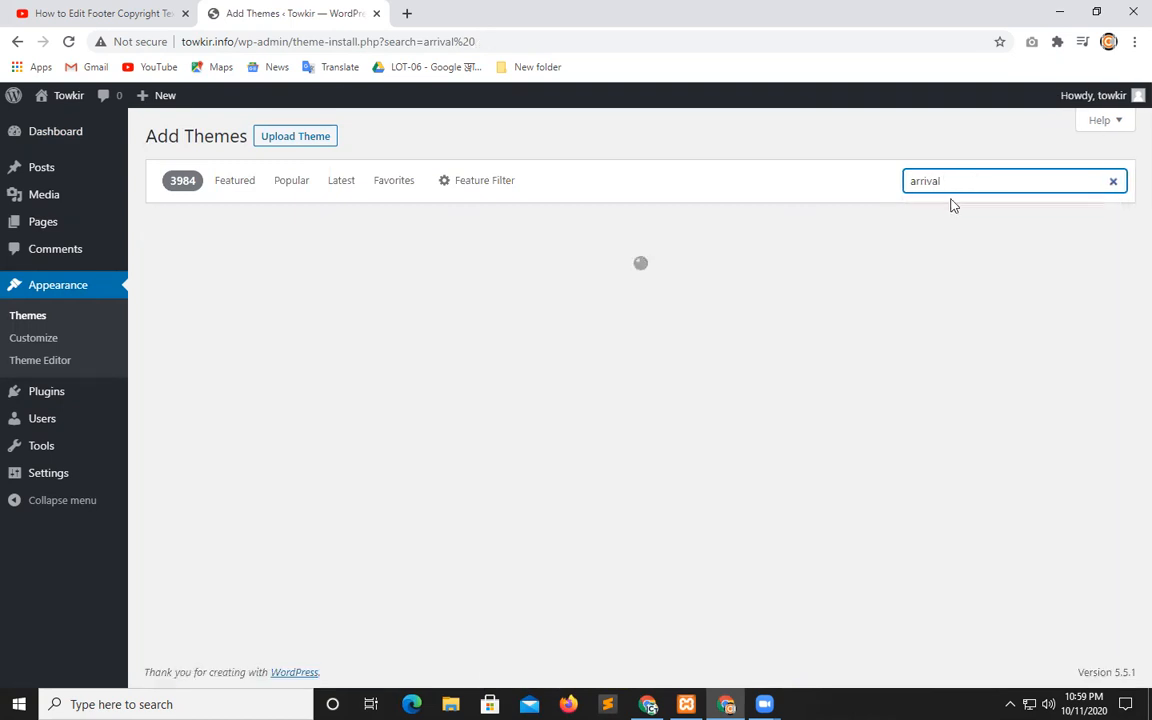
{"action": "type", "text": "me"}
Install and activate the Arrival Me theme
{"action": "mouse_move", "coordinate": [283, 329]}
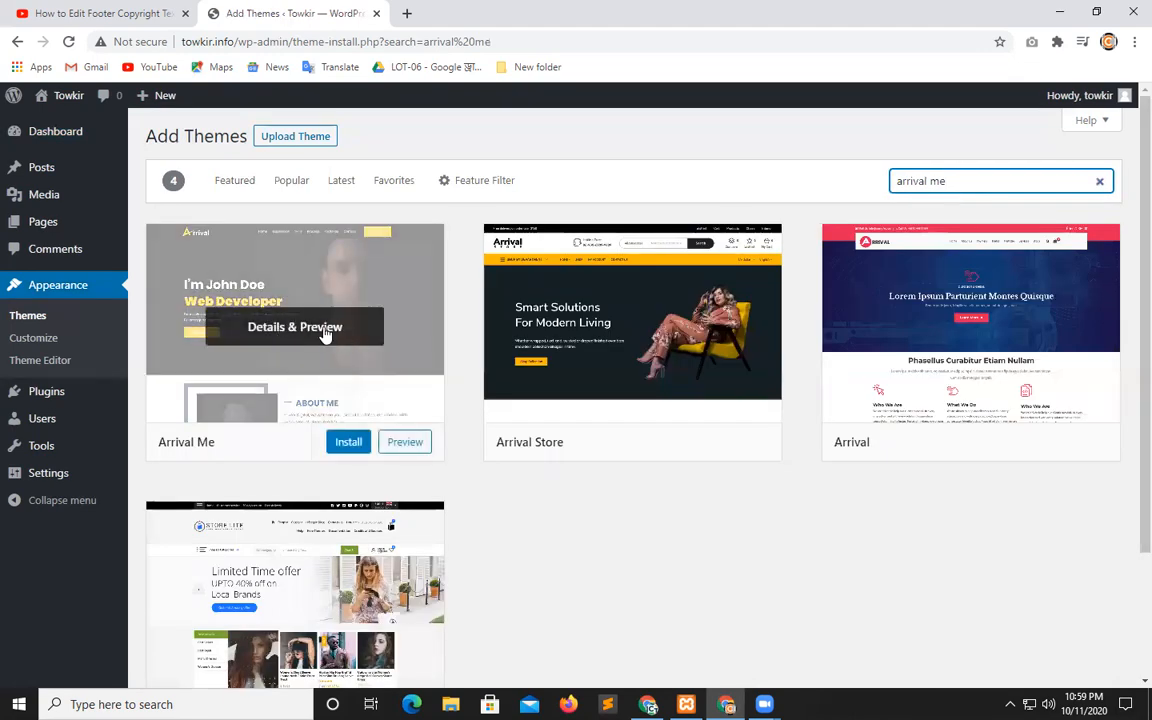
{"action": "left_click", "coordinate": [341, 443]}
{"action": "left_click", "coordinate": [341, 443]}
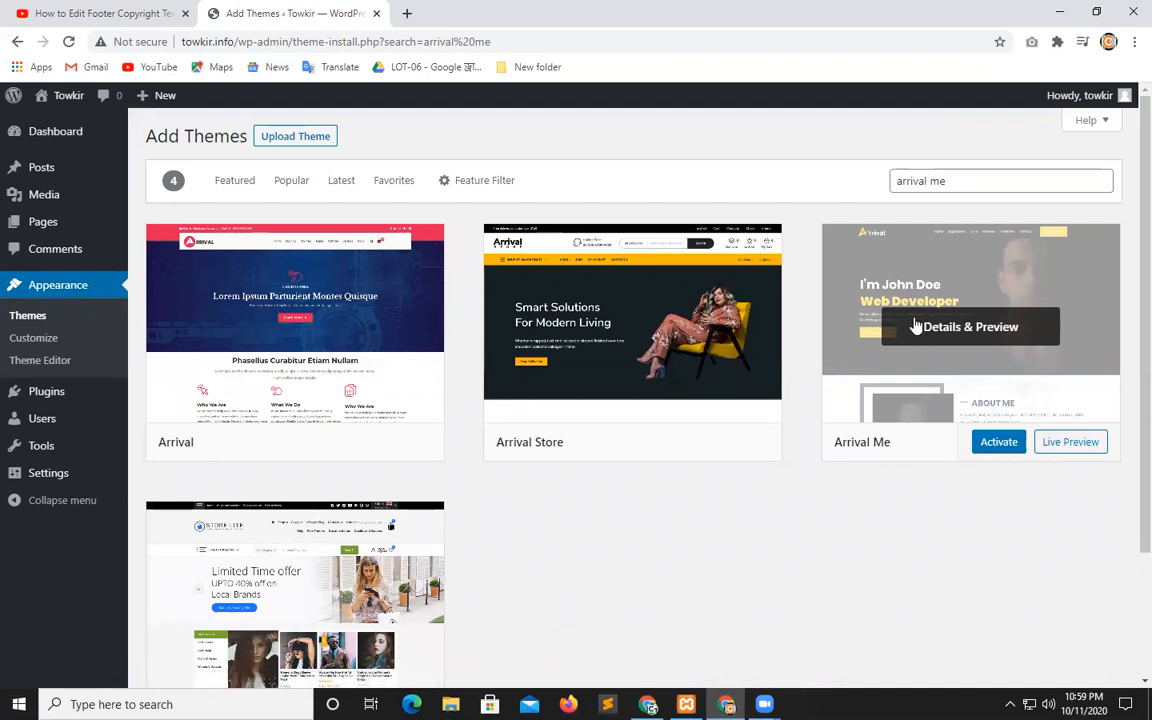
{"action": "left_click", "coordinate": [994, 443]}
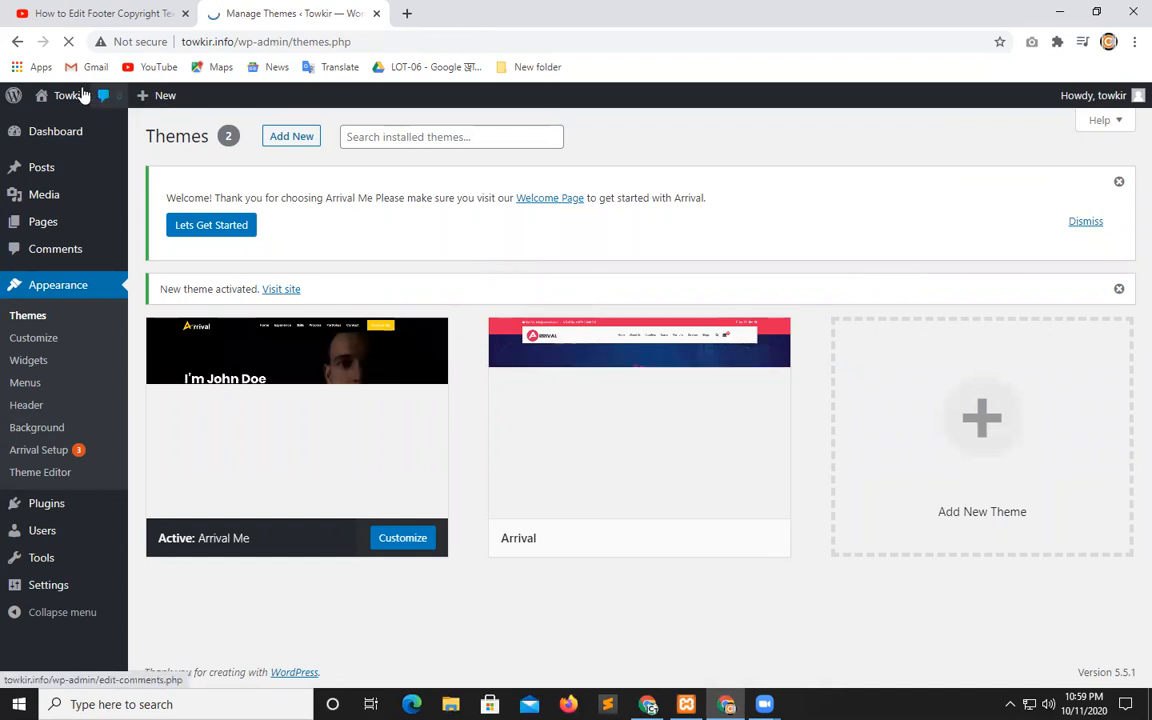
Open the live site in a new tab to check its front page, and return to the theme management page
{"action": "mouse_move", "coordinate": [62, 97]}
{"action": "middle_click", "coordinate": [57, 126]}
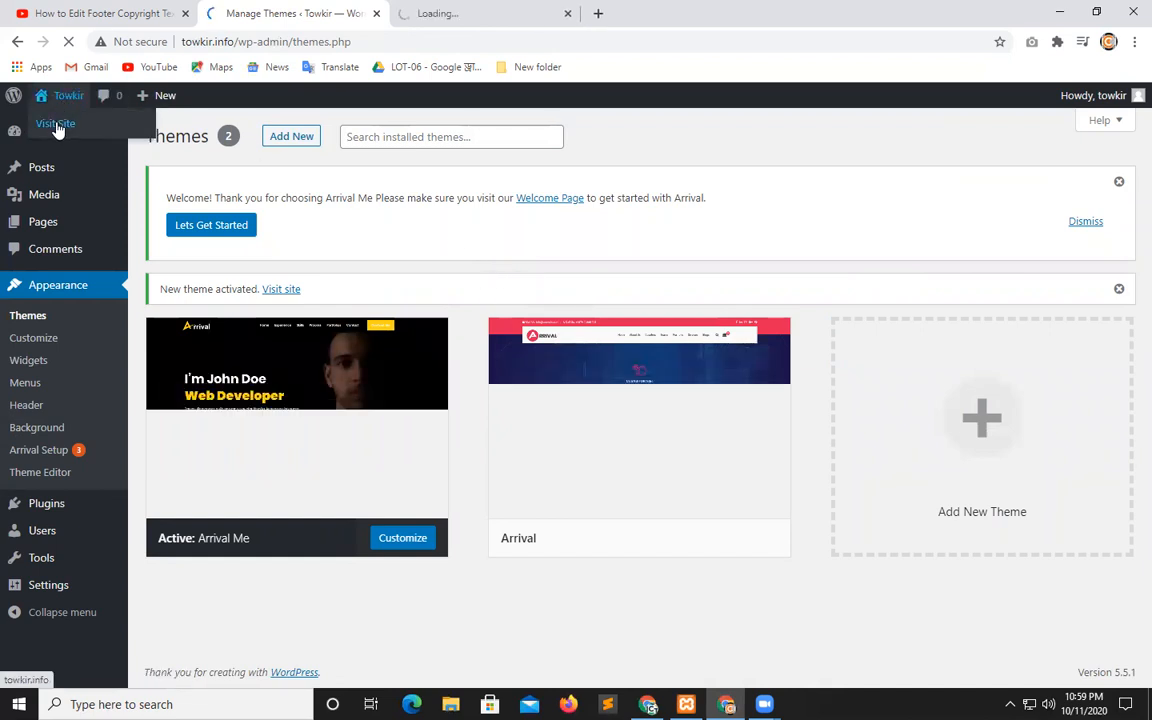
{"action": "left_click", "coordinate": [432, 16]}
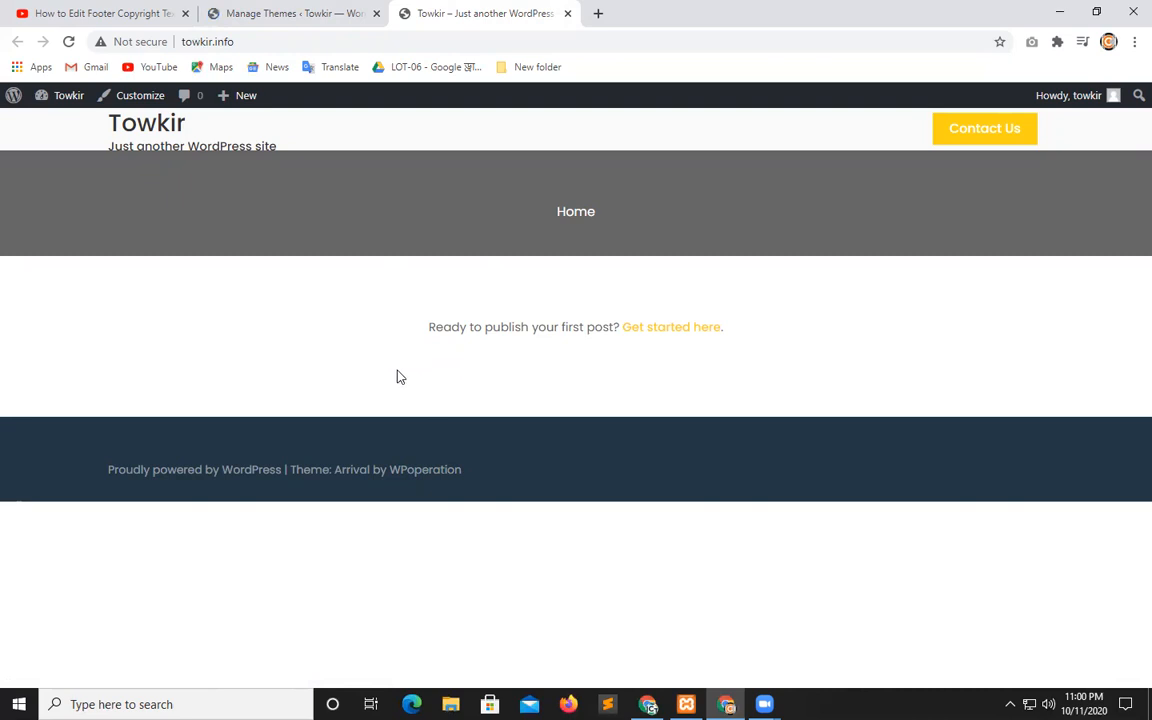
{"action": "left_click", "coordinate": [263, 12]}
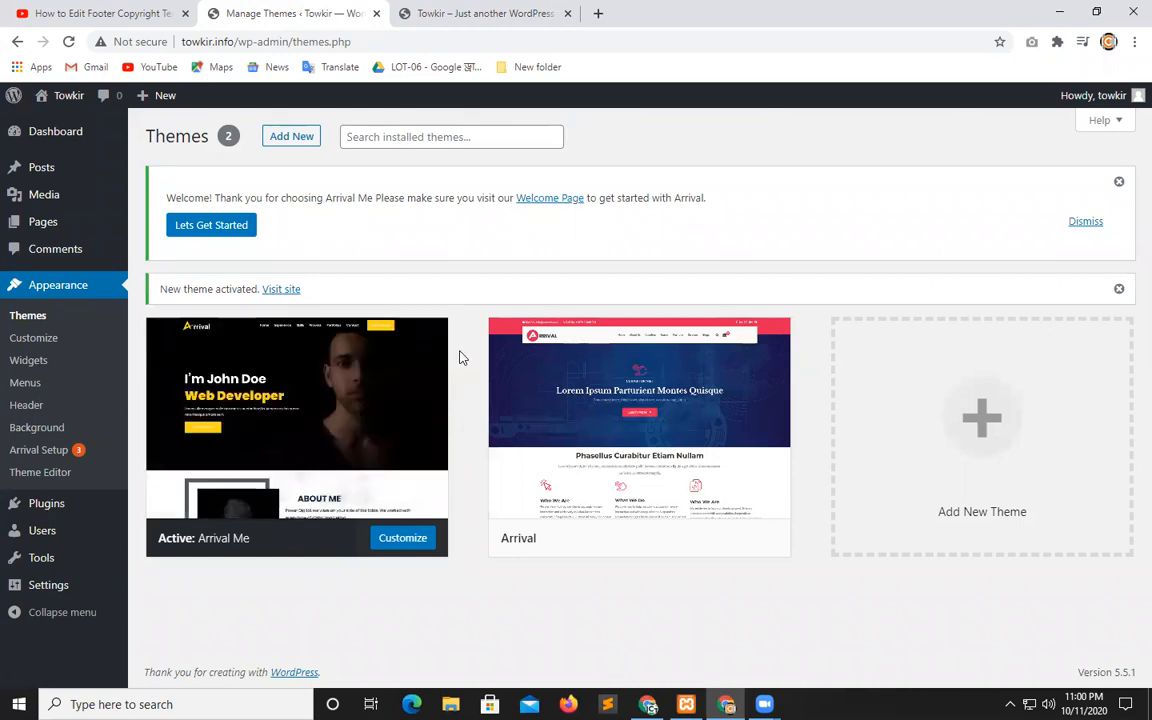
Open the Arrival Setup page and show the theme's recommended plugins
{"action": "mouse_move", "coordinate": [27, 177]}
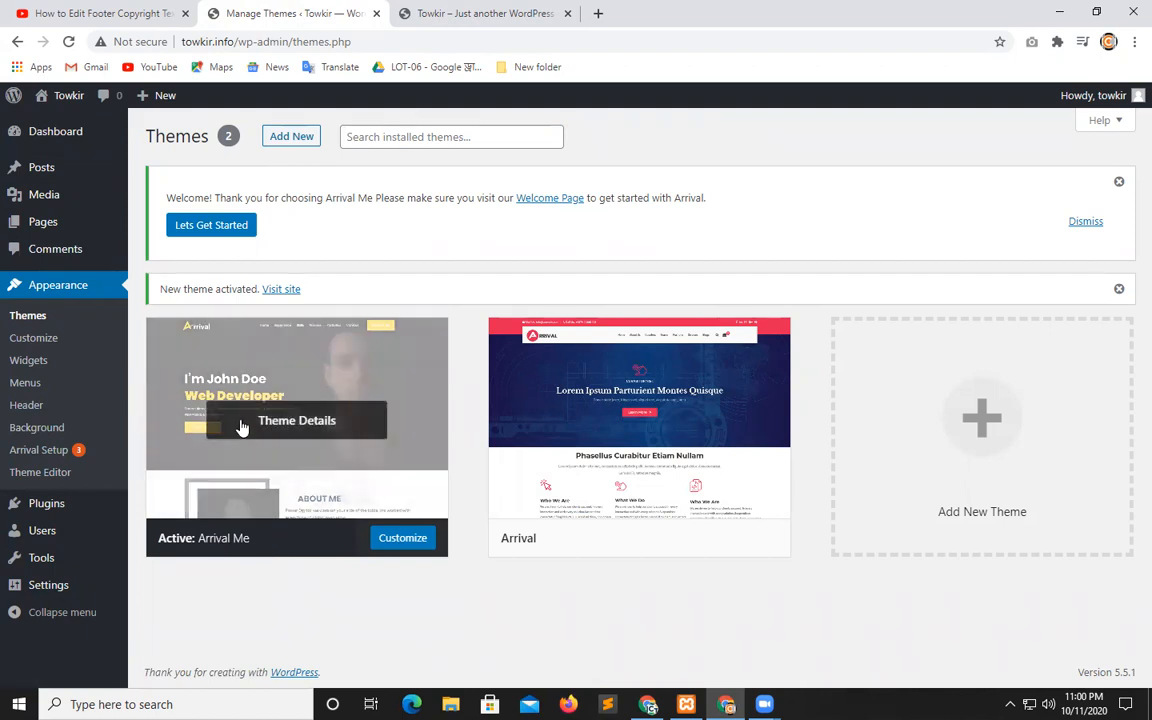
{"action": "left_click", "coordinate": [45, 455]}
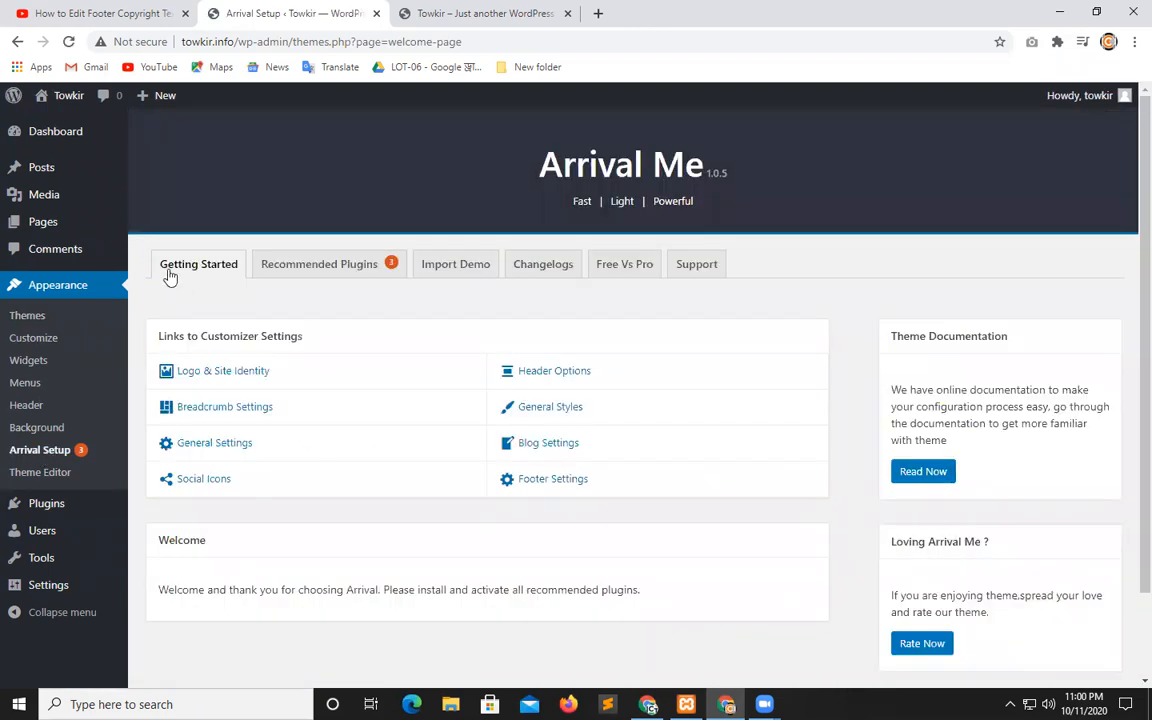
{"action": "scroll", "coordinate": [395, 467], "scroll_direction": "down", "scroll_amount": 2}
{"action": "scroll", "coordinate": [388, 440], "scroll_direction": "up", "scroll_amount": 2}
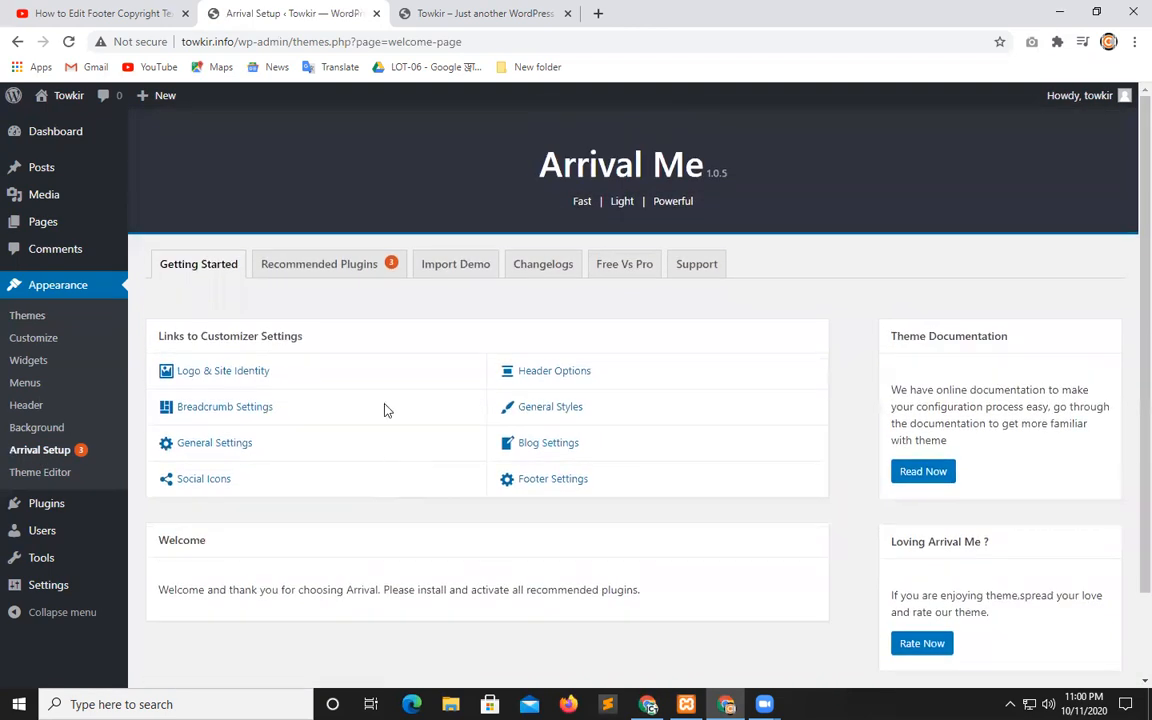
{"action": "left_click", "coordinate": [314, 268]}
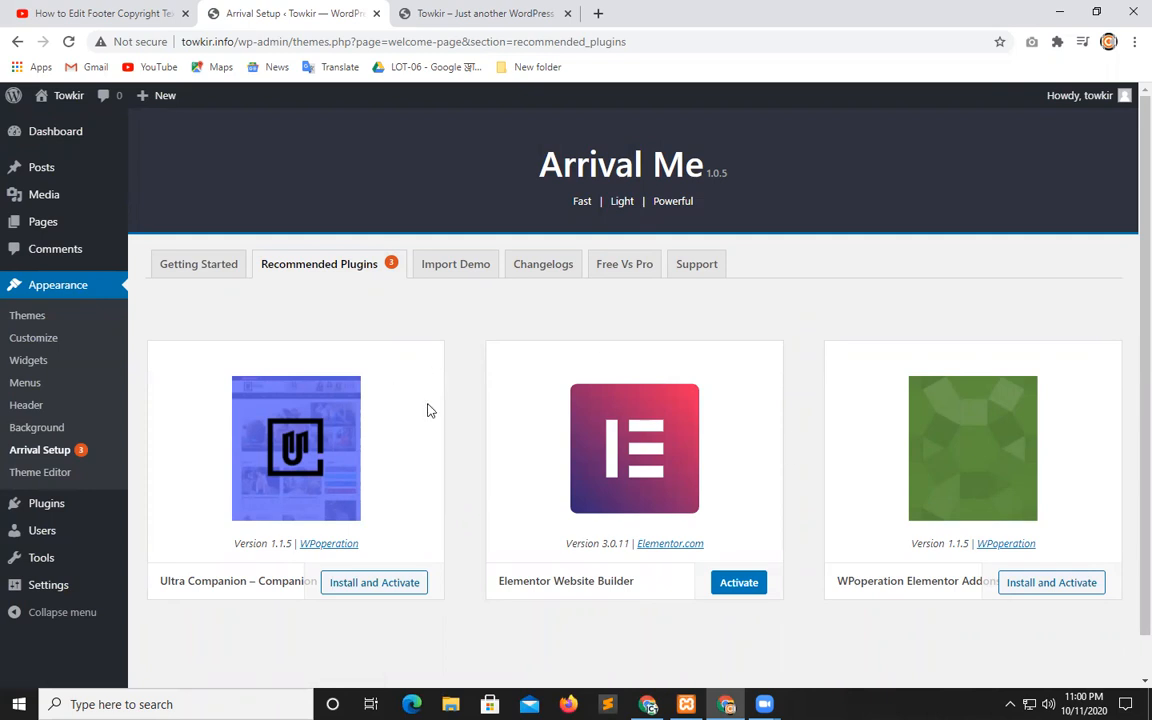
Check the live site's front page against the recommended plugins page by switching between their browser tabs
{"action": "left_click", "coordinate": [460, 14]}
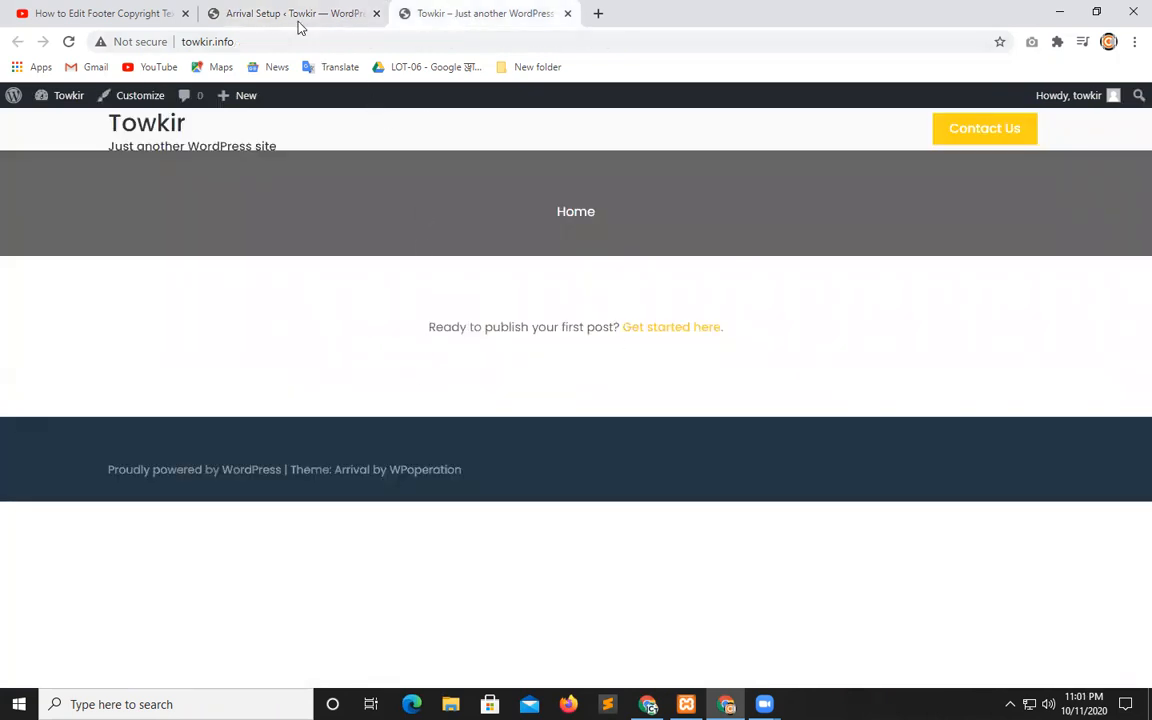
{"action": "left_click", "coordinate": [260, 13]}
{"action": "left_click", "coordinate": [430, 13]}
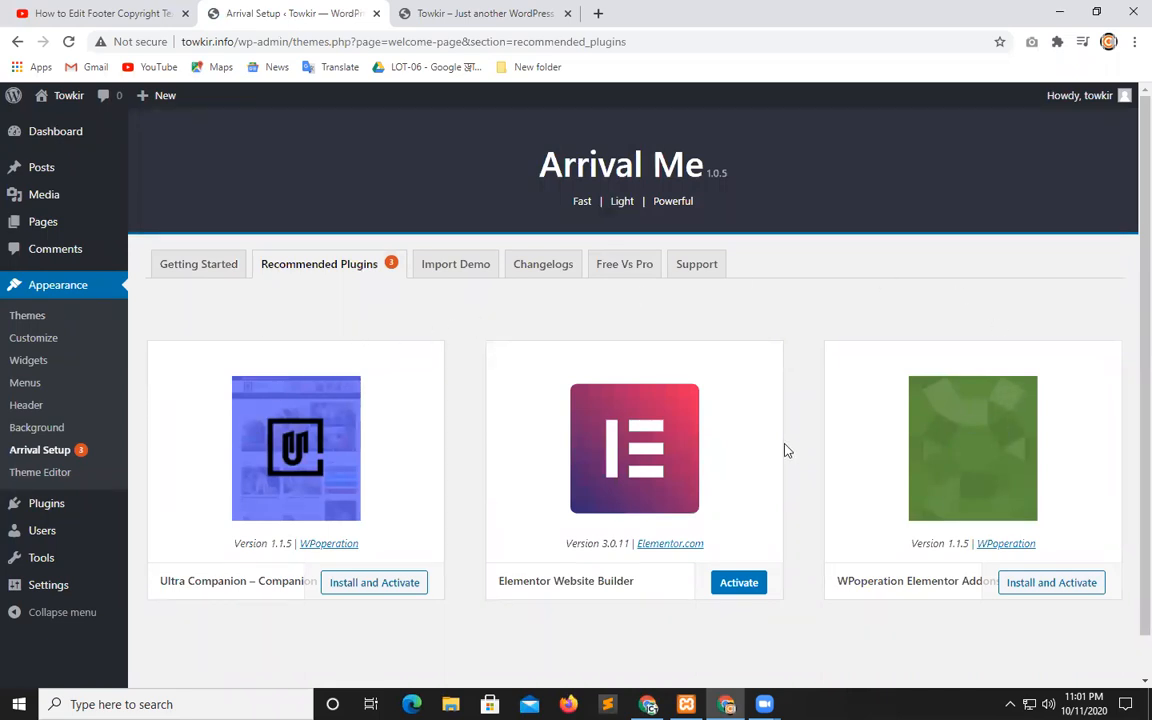
Install and activate the Ultra Companion and WPoperation Elementor Addons plugins, and activate Elementor Website Builder
{"action": "left_click", "coordinate": [355, 588]}
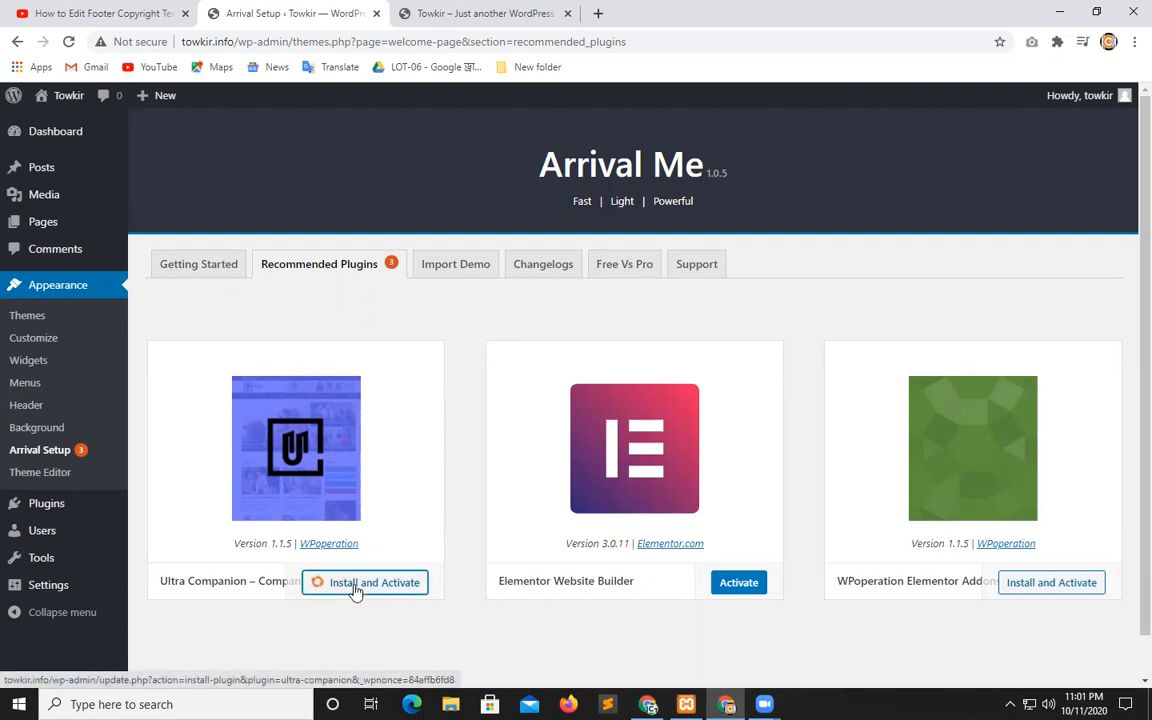
{"action": "left_click", "coordinate": [1036, 591]}
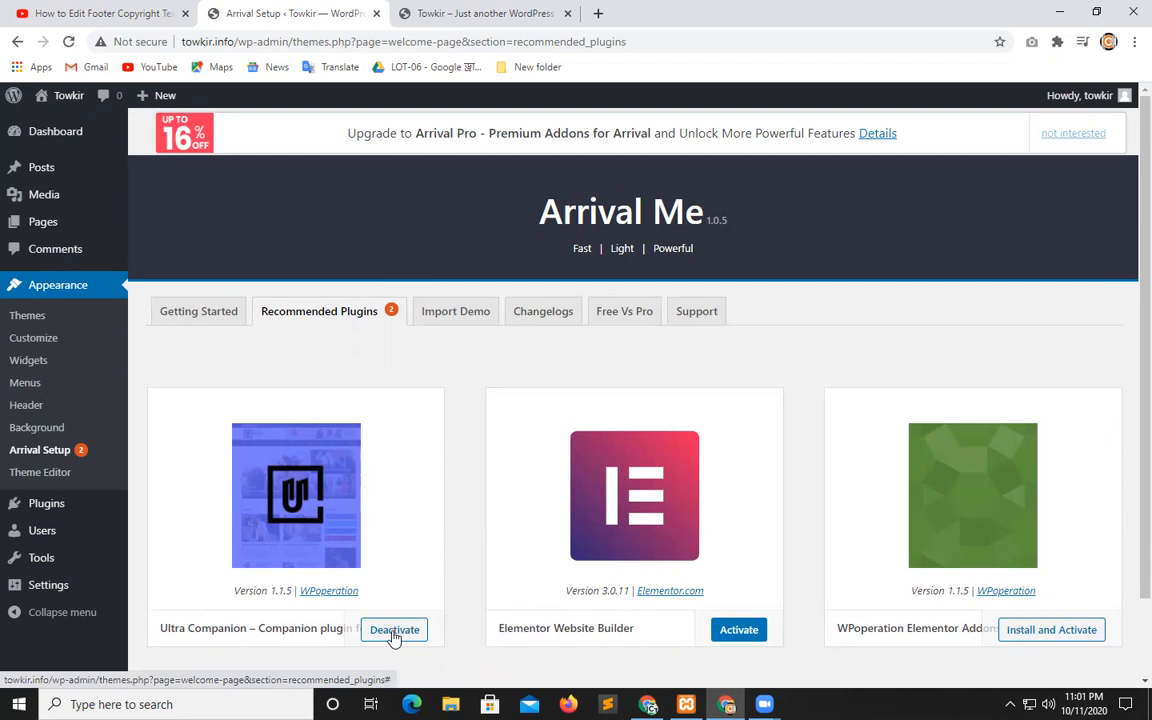
{"action": "left_click", "coordinate": [739, 630]}
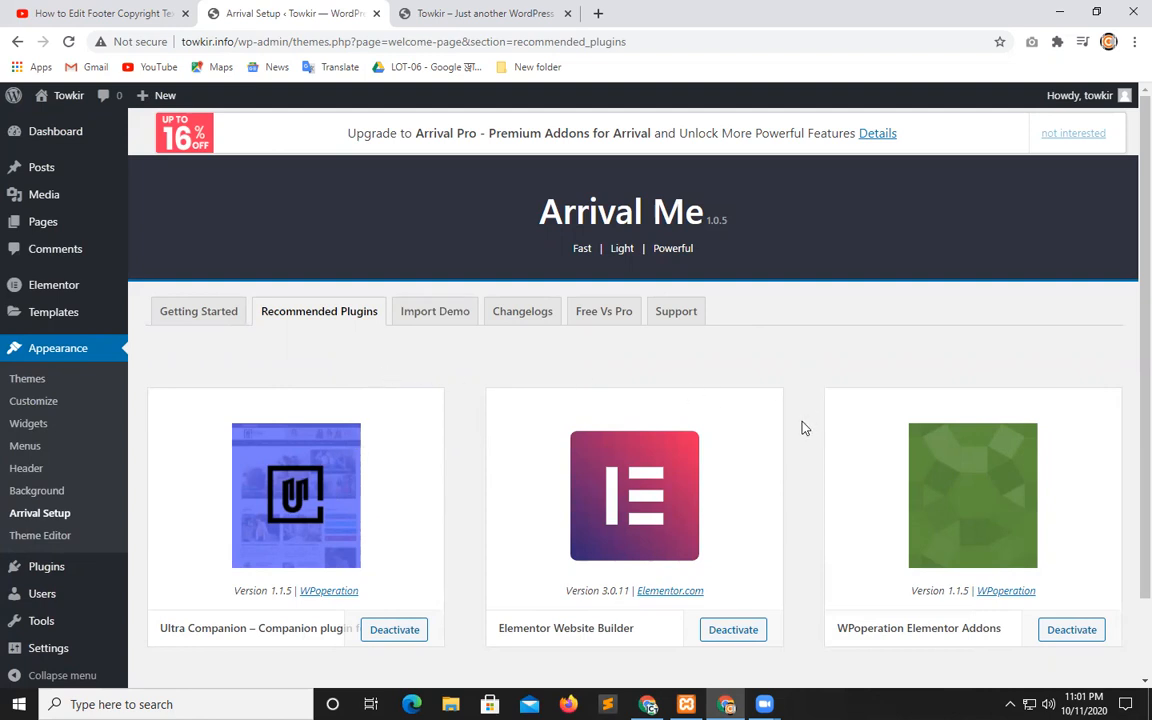
Open the theme's demo import section and install and activate the Operation Demo Importer plugin
{"action": "left_click", "coordinate": [425, 317]}
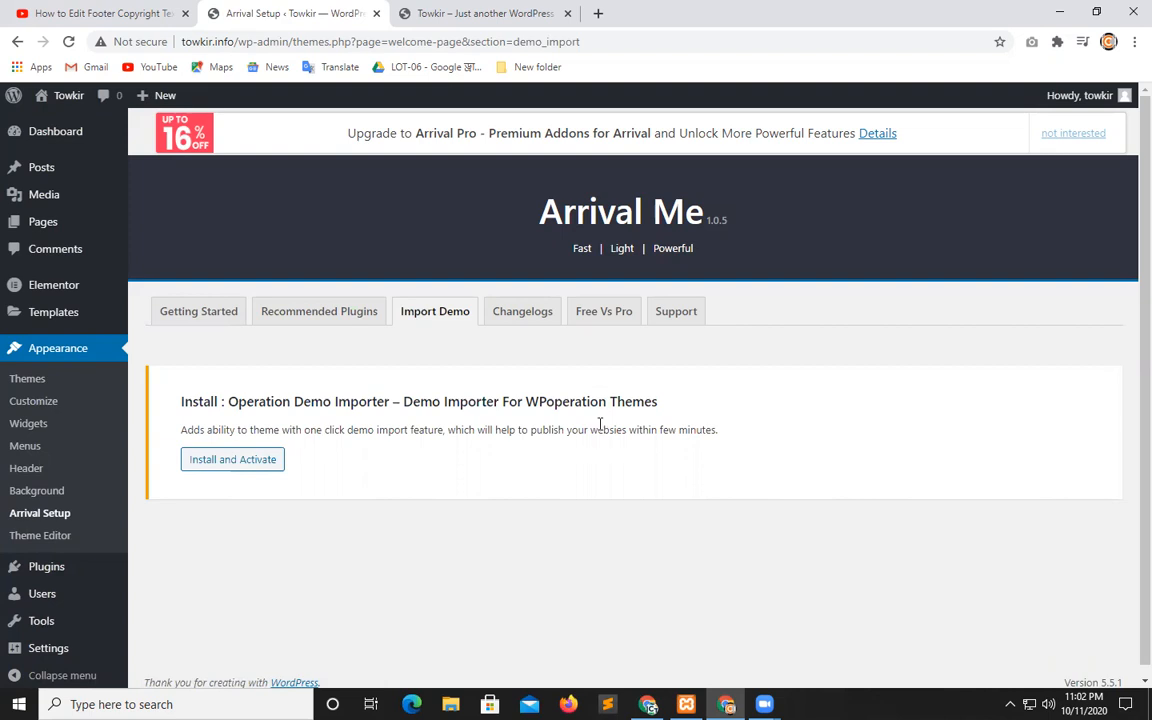
{"action": "scroll", "coordinate": [600, 425], "scroll_direction": "down", "scroll_amount": 1}
{"action": "left_click", "coordinate": [224, 452]}
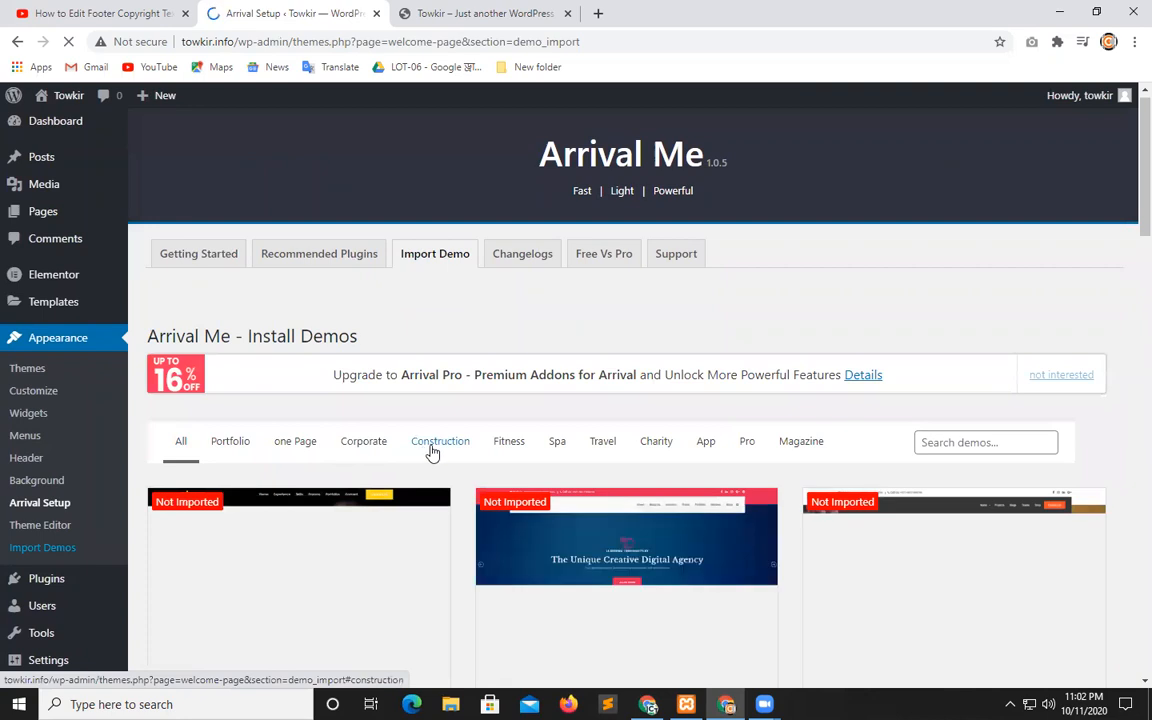
Browse the Arrival Me demo library to examine which demos are importable and which are Pro
{"action": "scroll", "coordinate": [460, 488], "scroll_direction": "down", "scroll_amount": 2}
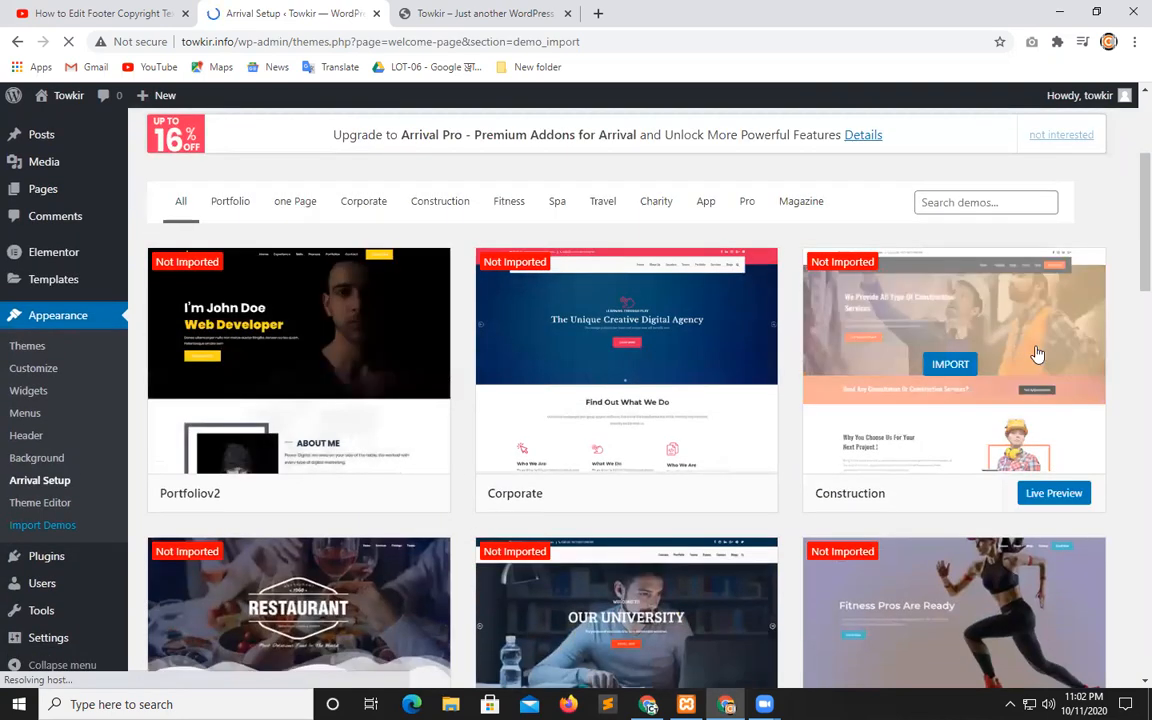
{"action": "scroll", "coordinate": [790, 500], "scroll_direction": "down", "scroll_amount": 6}
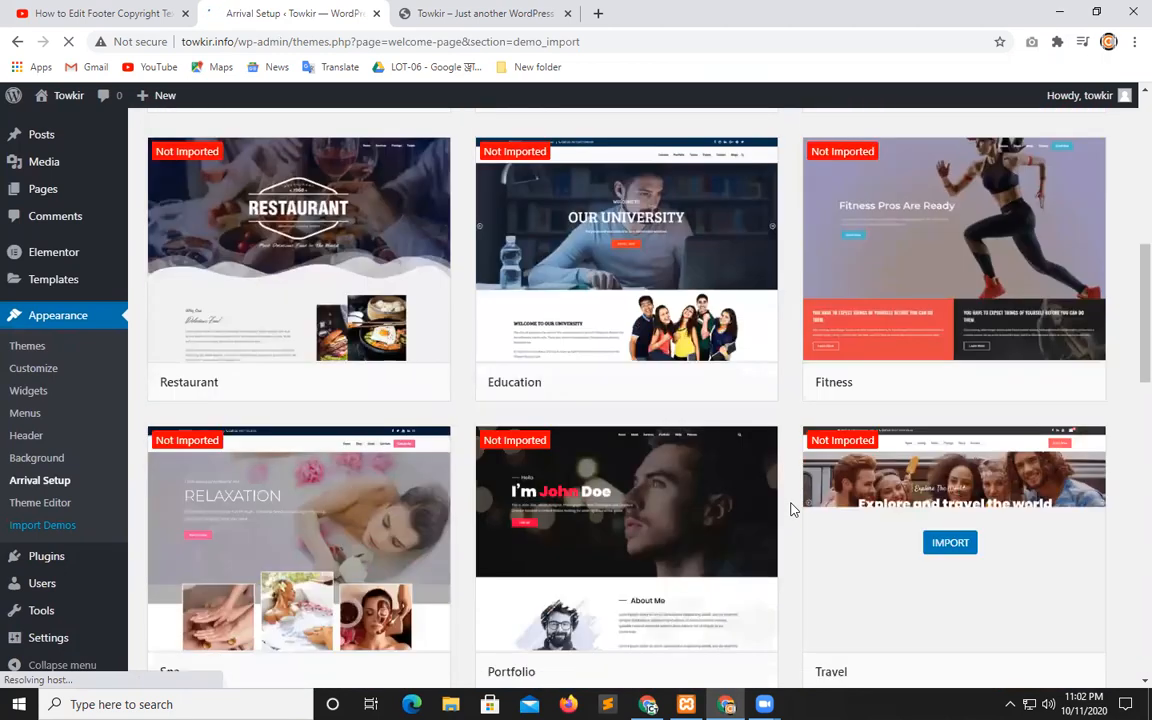
{"action": "scroll", "coordinate": [790, 510], "scroll_direction": "down", "scroll_amount": 3}
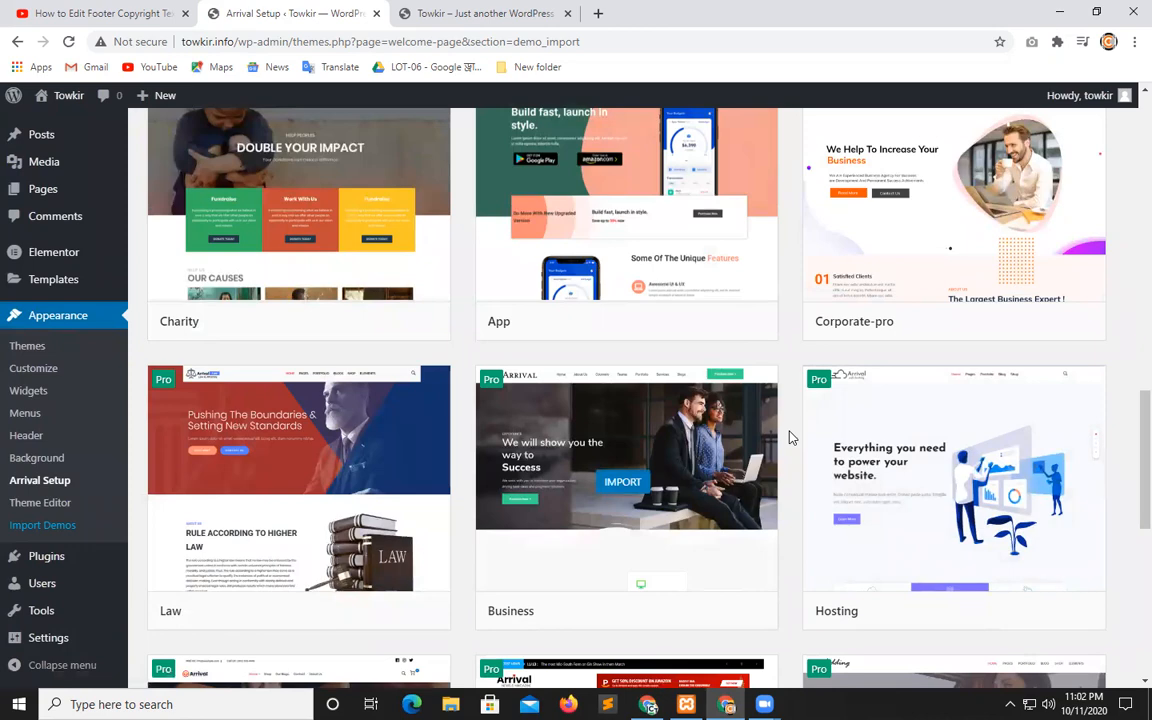
{"action": "scroll", "coordinate": [788, 437], "scroll_direction": "up", "scroll_amount": 5}
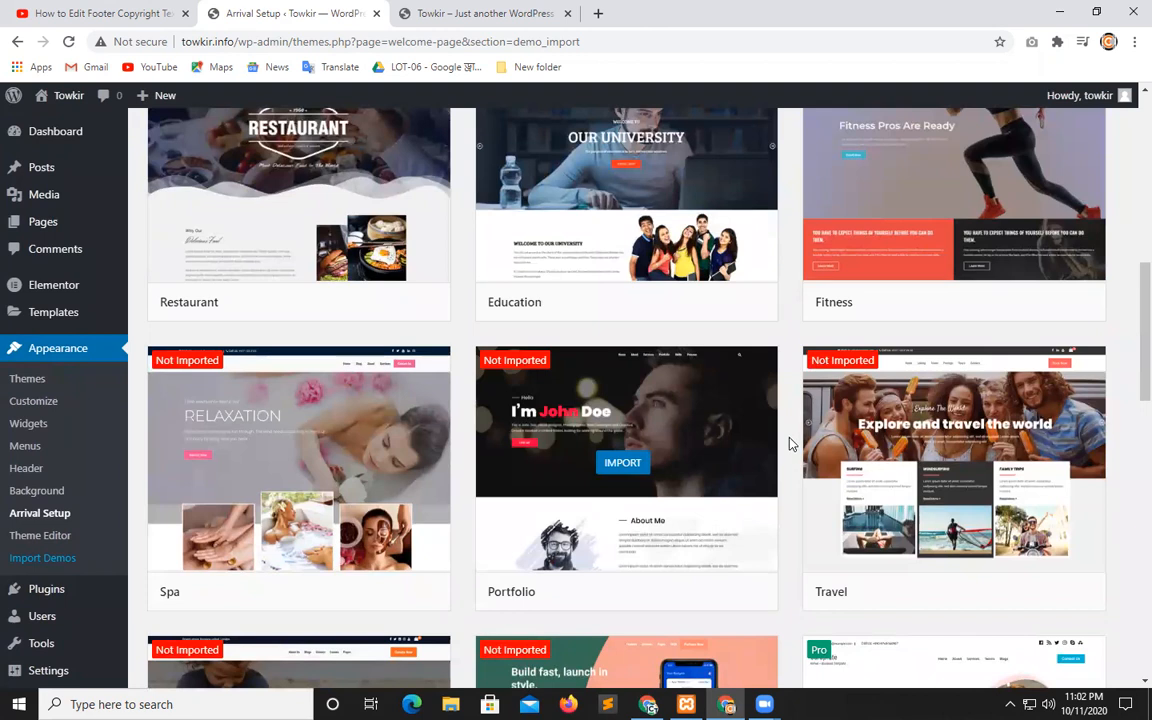
{"action": "scroll", "coordinate": [788, 443], "scroll_direction": "down", "scroll_amount": 3}
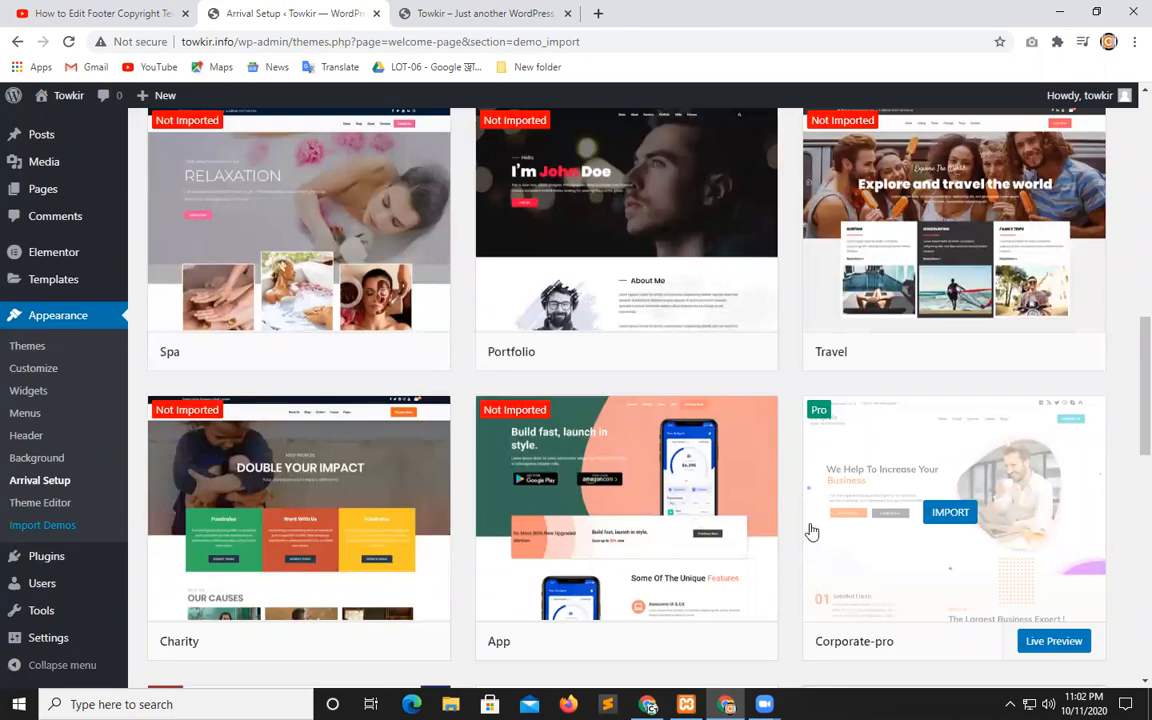
{"action": "scroll", "coordinate": [812, 532], "scroll_direction": "down", "scroll_amount": 3}
{"action": "scroll", "coordinate": [406, 514], "scroll_direction": "up", "scroll_amount": 13}
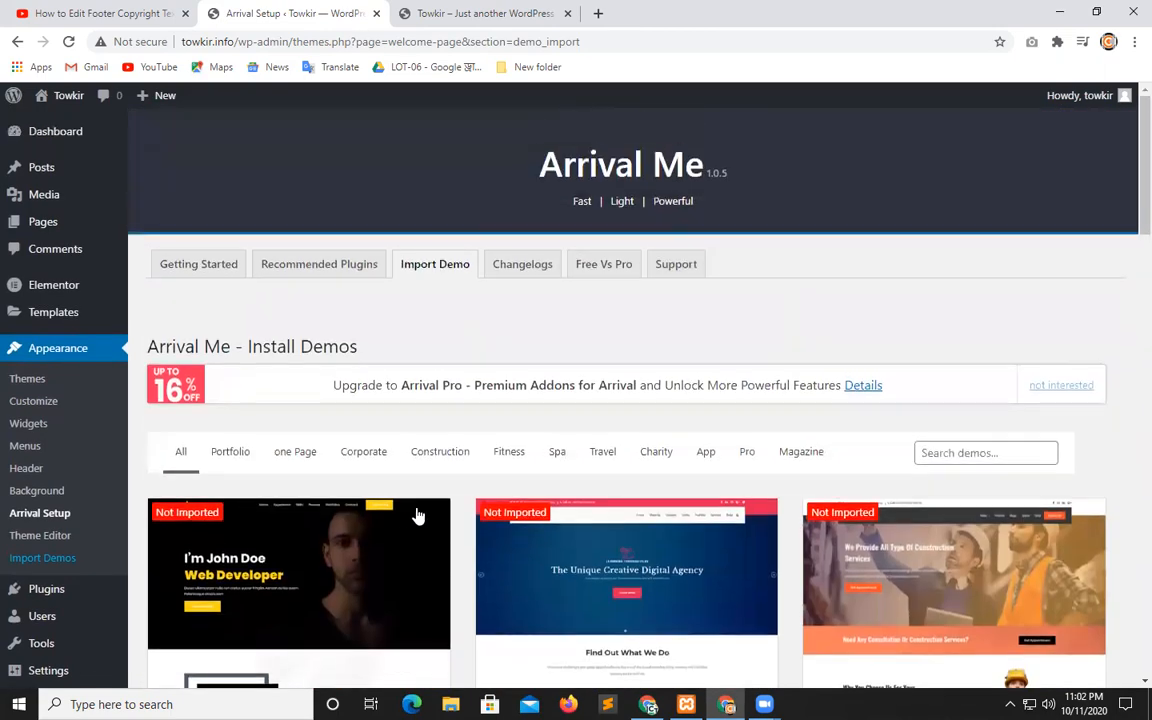
Open the live preview of the Portfoliov2 demo and switch to its browser tab
{"action": "scroll", "coordinate": [418, 515], "scroll_direction": "down", "scroll_amount": 2}
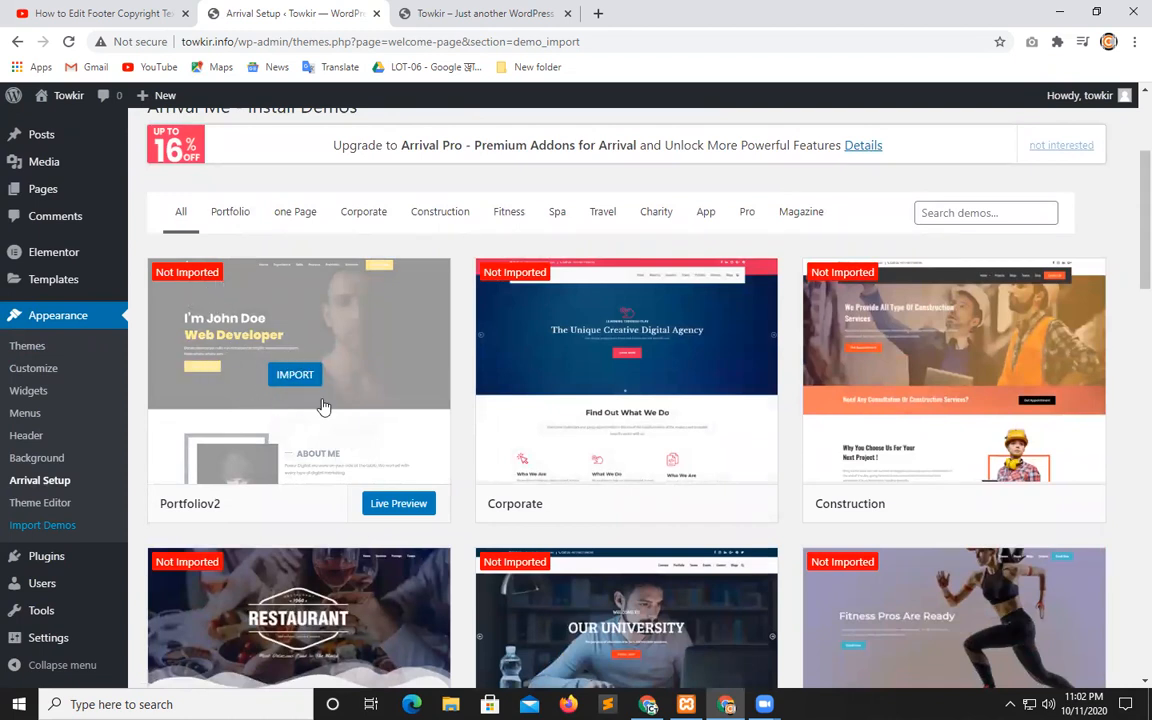
{"action": "left_click", "coordinate": [397, 504]}
{"action": "left_click", "coordinate": [655, 13]}
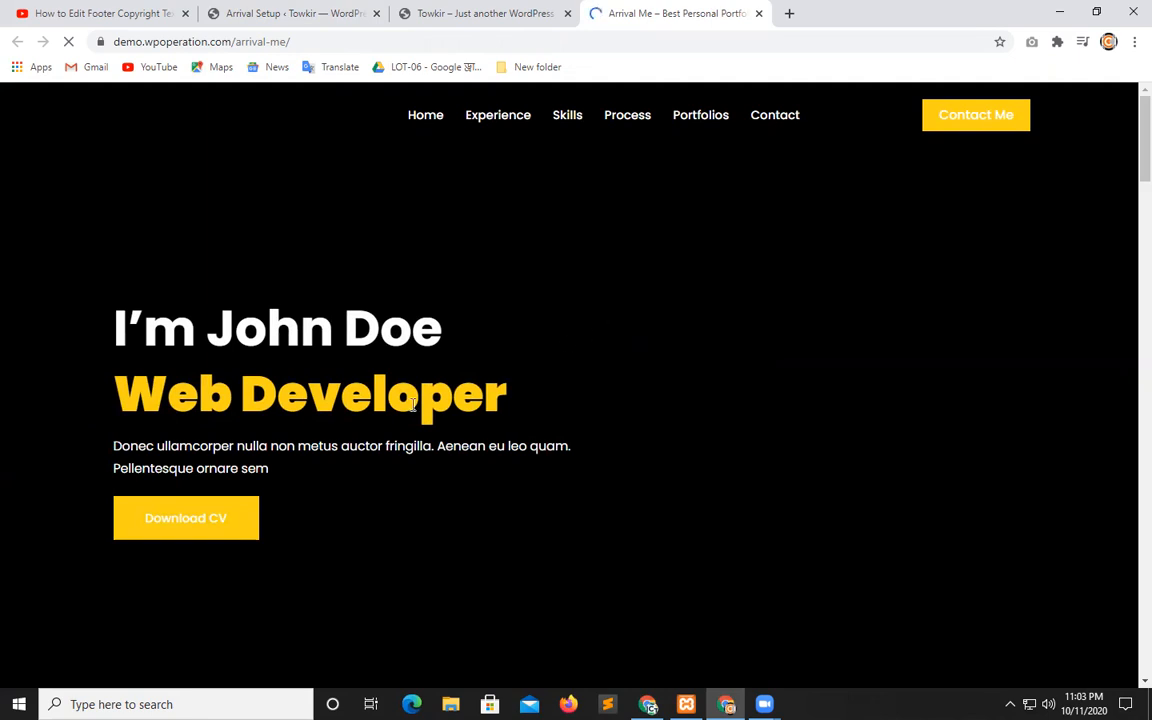
Examine the Portfoliov2 live preview from its header through the about, skills, process, projects and contact sections to the footer
{"action": "scroll", "coordinate": [560, 417], "scroll_direction": "down", "scroll_amount": 4}
{"action": "scroll", "coordinate": [560, 420], "scroll_direction": "down", "scroll_amount": 15}
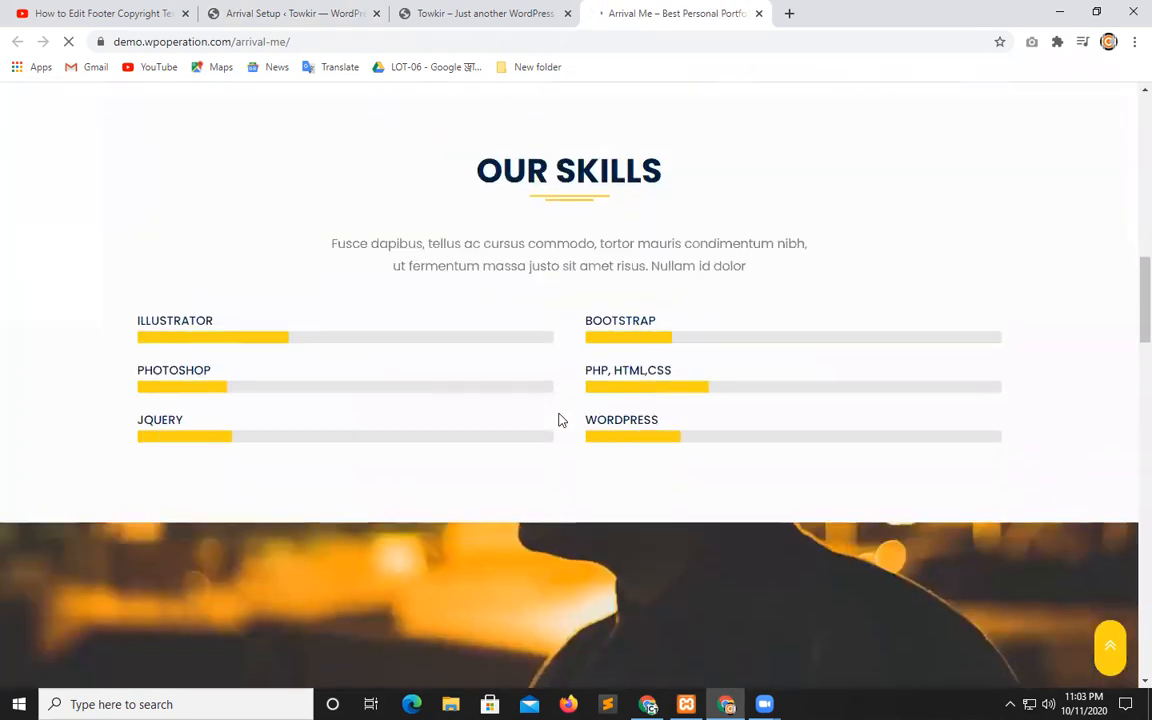
{"action": "scroll", "coordinate": [560, 420], "scroll_direction": "down", "scroll_amount": 12}
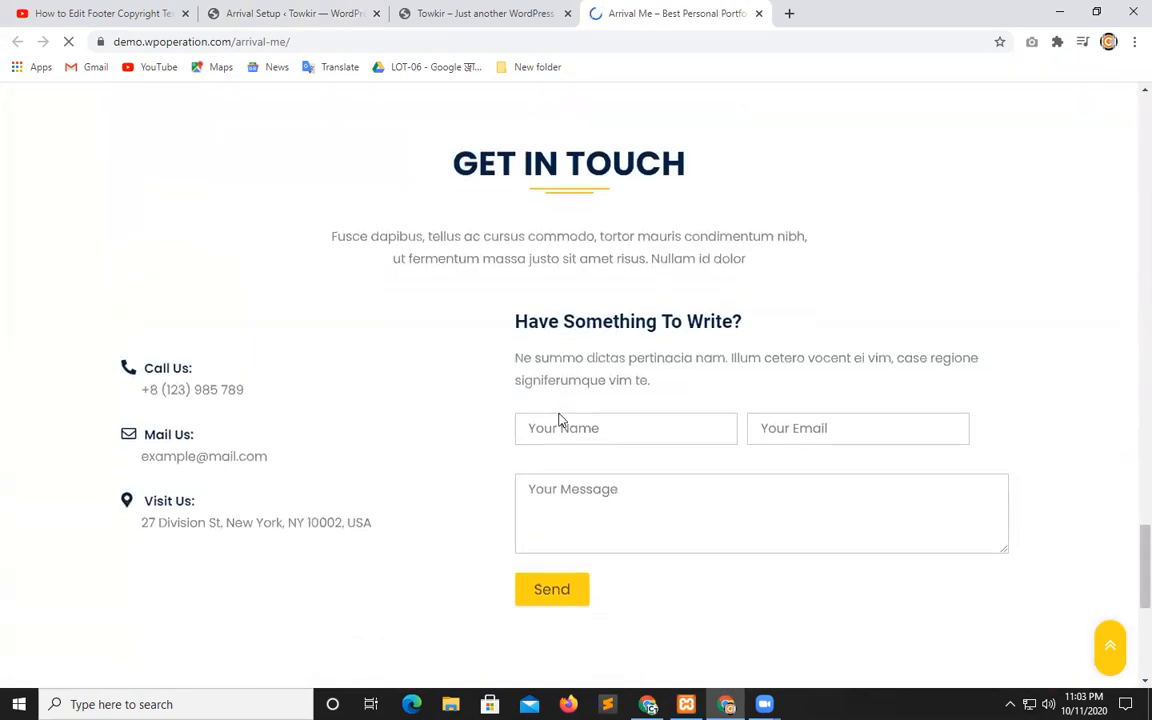
{"action": "scroll", "coordinate": [560, 420], "scroll_direction": "up", "scroll_amount": 15}
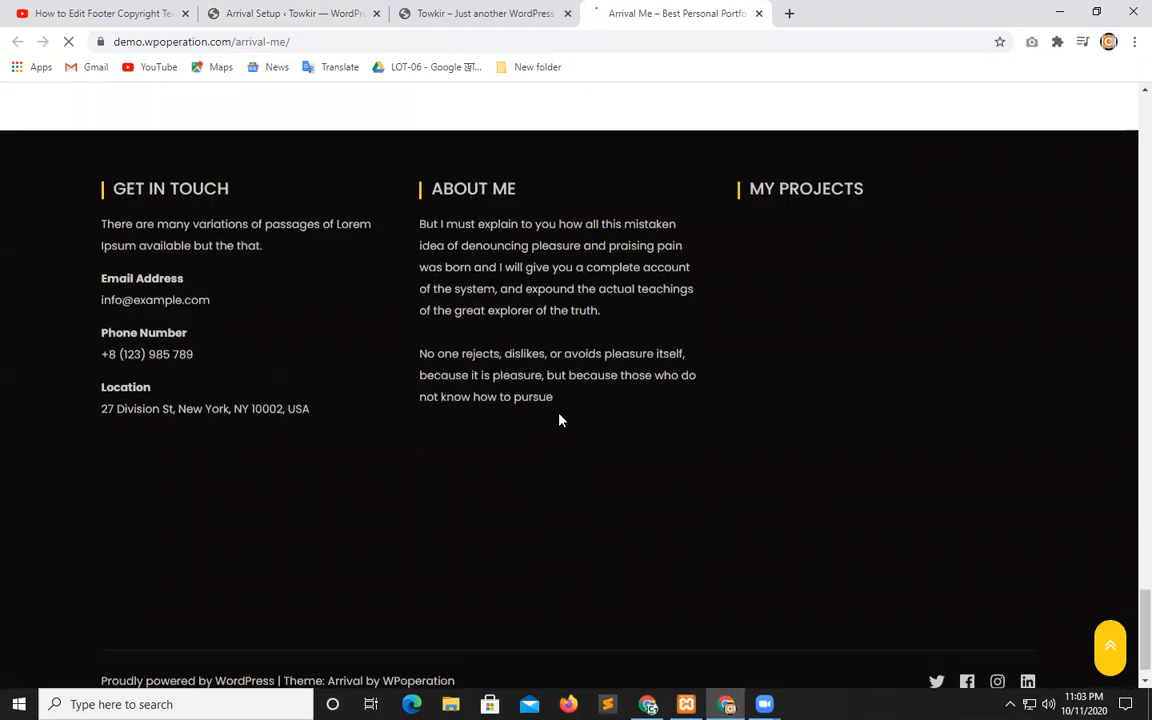
{"action": "scroll", "coordinate": [560, 420], "scroll_direction": "up", "scroll_amount": 15}
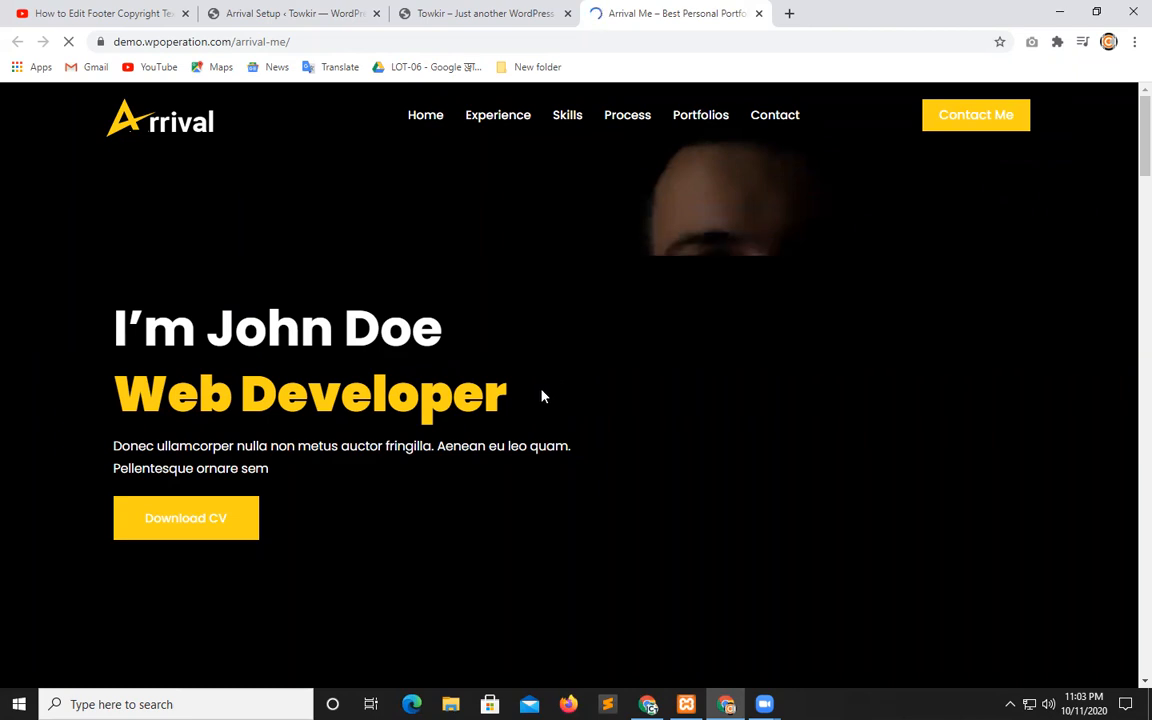
{"action": "scroll", "coordinate": [541, 397], "scroll_direction": "down", "scroll_amount": 8}
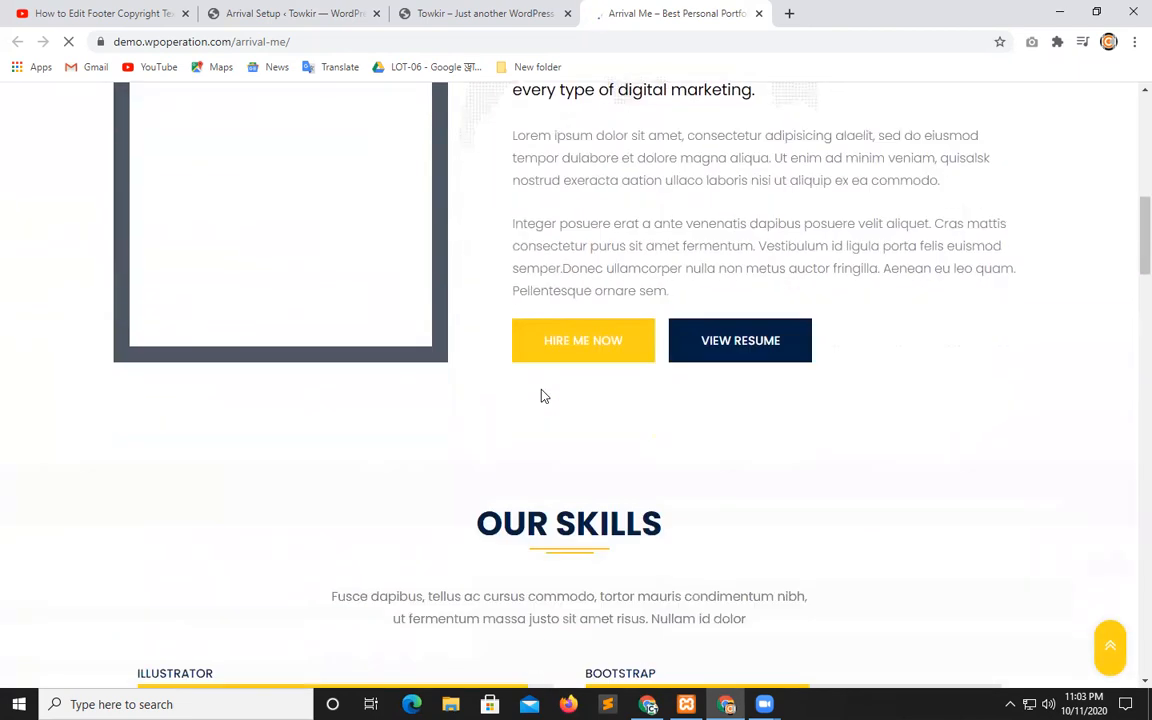
{"action": "scroll", "coordinate": [541, 397], "scroll_direction": "down", "scroll_amount": 10}
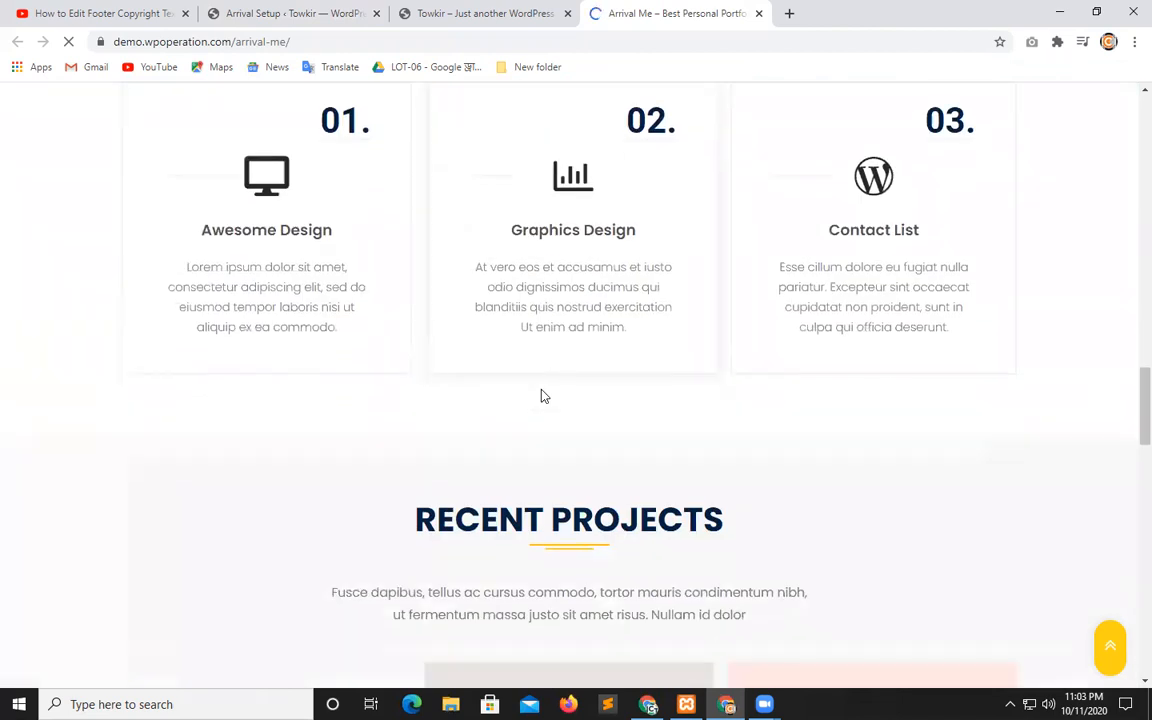
{"action": "scroll", "coordinate": [541, 397], "scroll_direction": "down", "scroll_amount": 10}
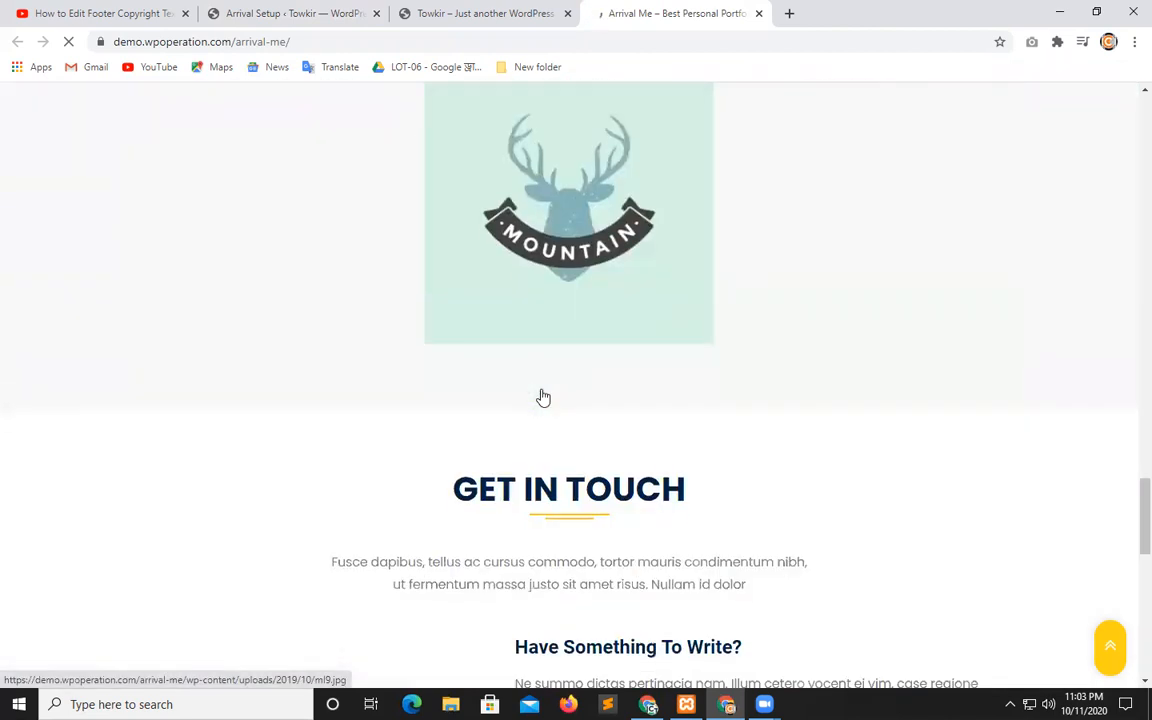
{"action": "scroll", "coordinate": [543, 398], "scroll_direction": "down", "scroll_amount": 8}
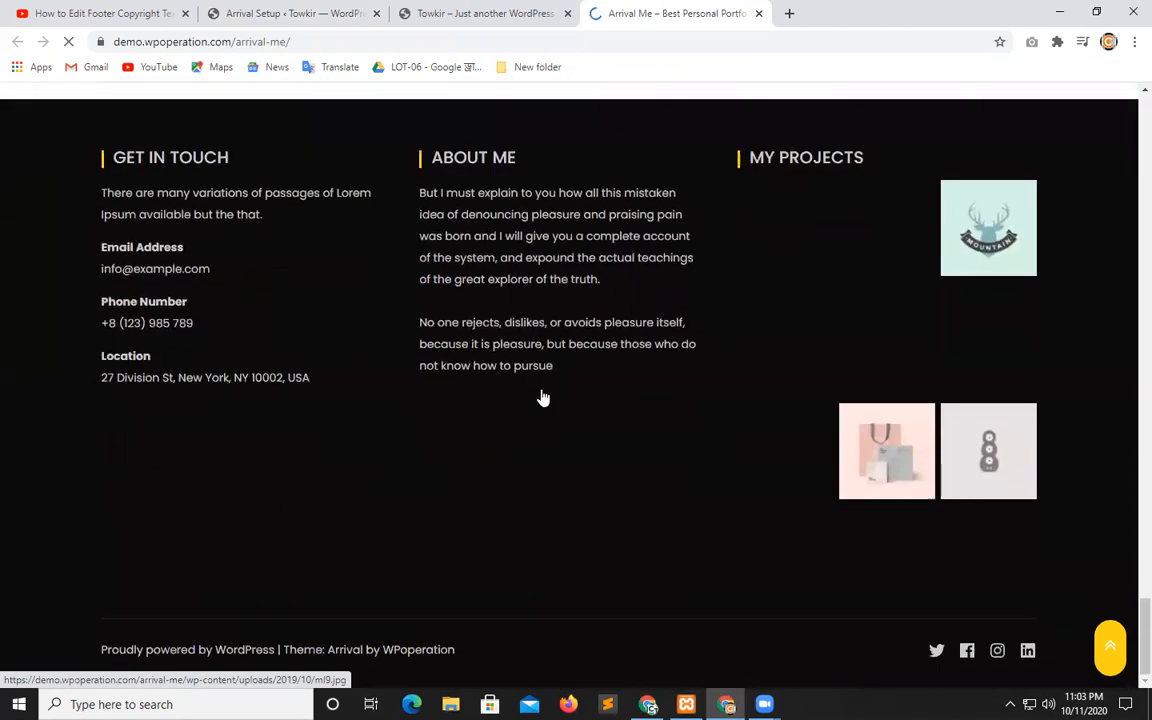
{"action": "scroll", "coordinate": [541, 397], "scroll_direction": "up", "scroll_amount": 10}
{"action": "scroll", "coordinate": [541, 397], "scroll_direction": "up", "scroll_amount": 10}
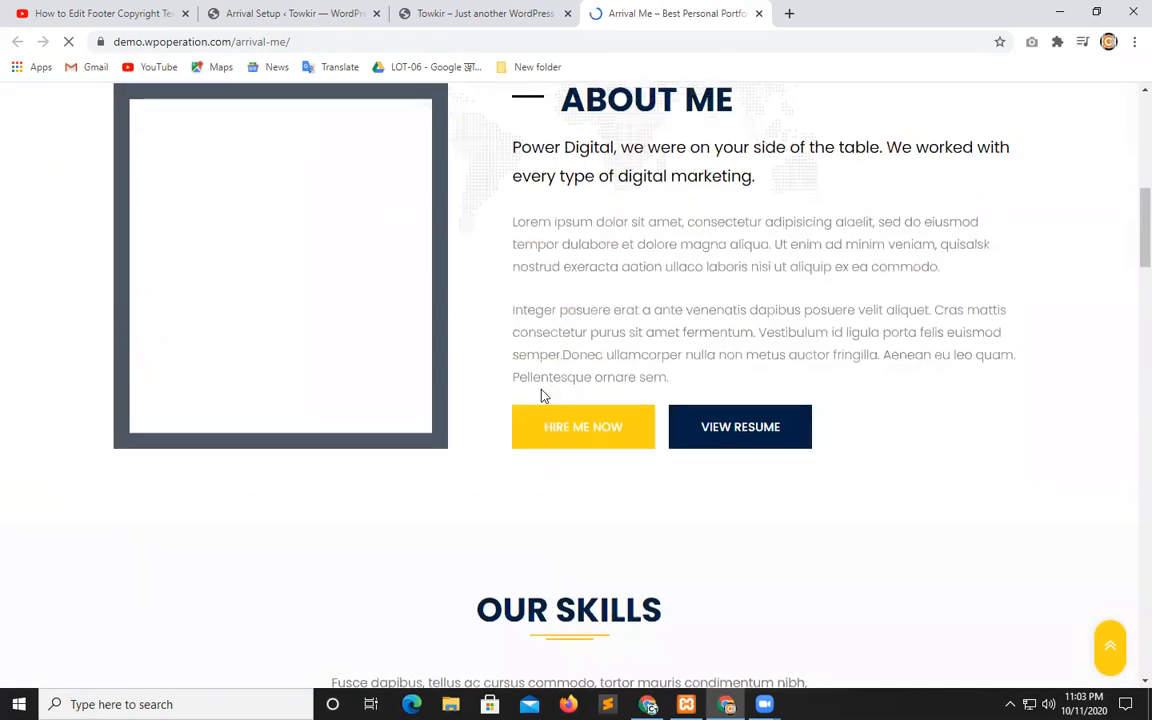
{"action": "scroll", "coordinate": [543, 397], "scroll_direction": "up", "scroll_amount": 6}
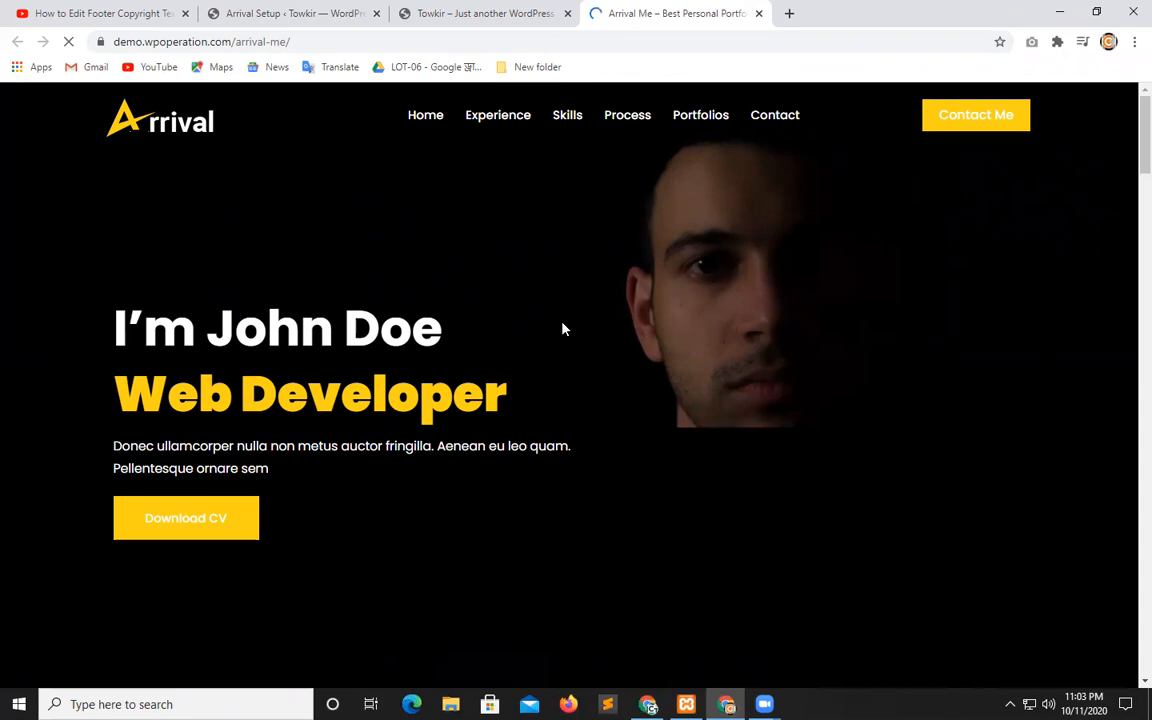
{"action": "scroll", "coordinate": [562, 440], "scroll_direction": "down", "scroll_amount": 12}
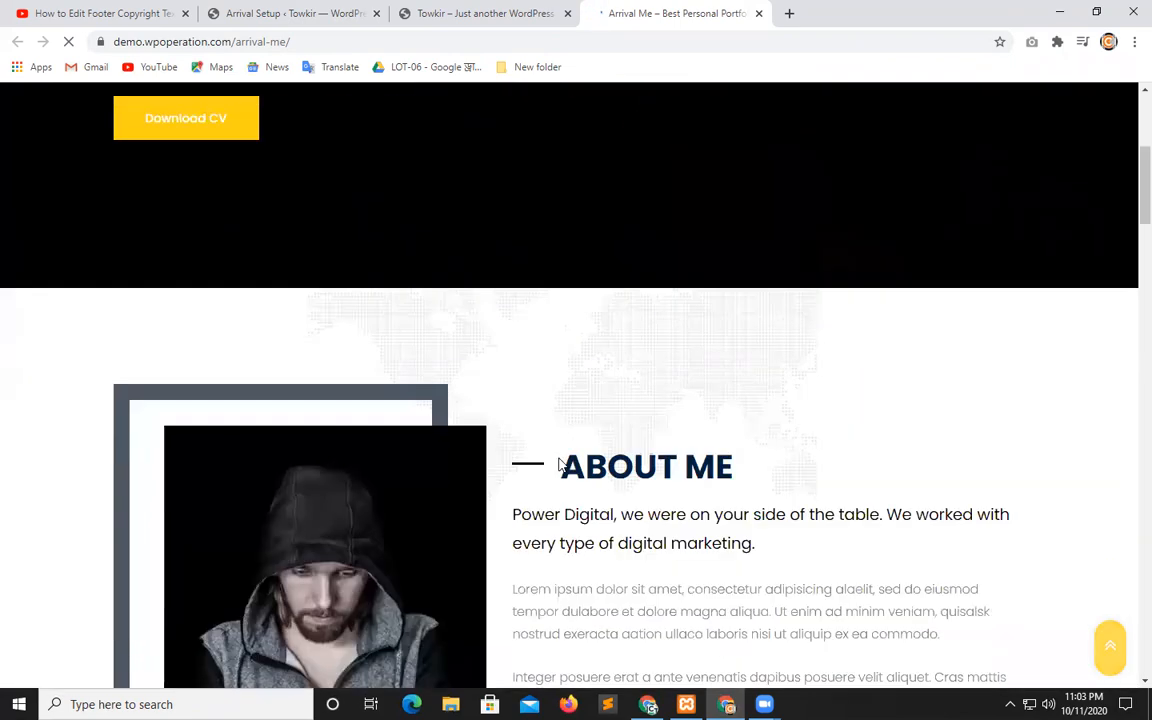
{"action": "scroll", "coordinate": [561, 464], "scroll_direction": "down", "scroll_amount": 15}
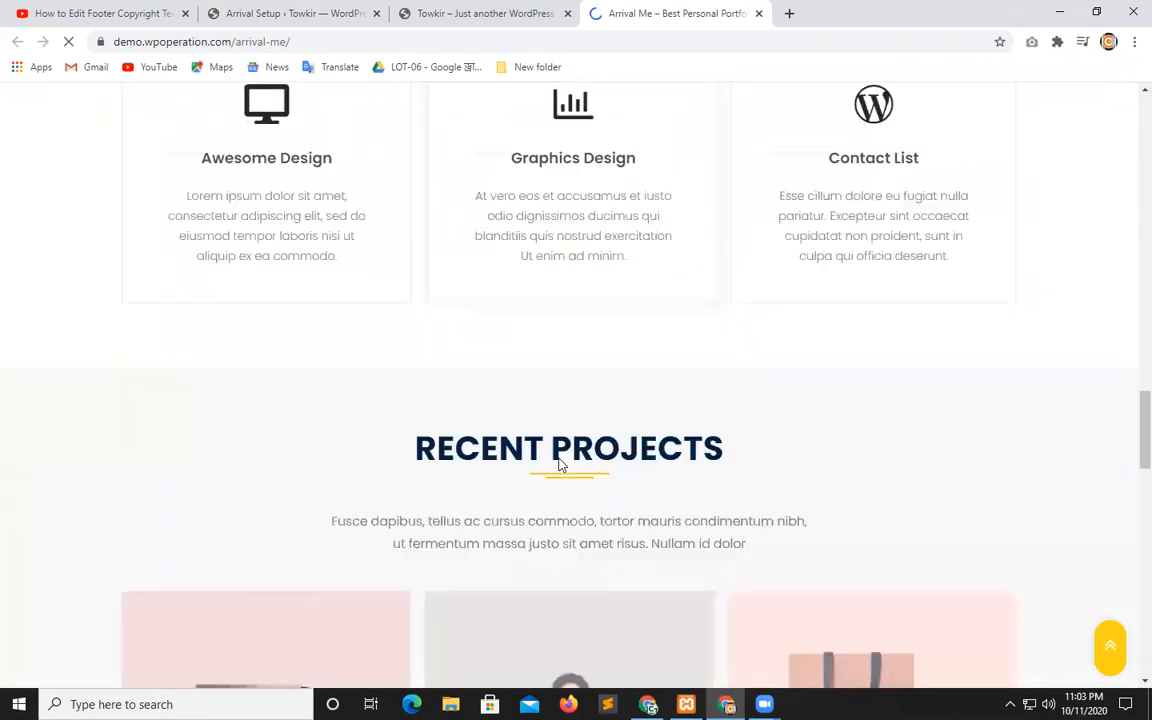
{"action": "scroll", "coordinate": [559, 464], "scroll_direction": "down", "scroll_amount": 8}
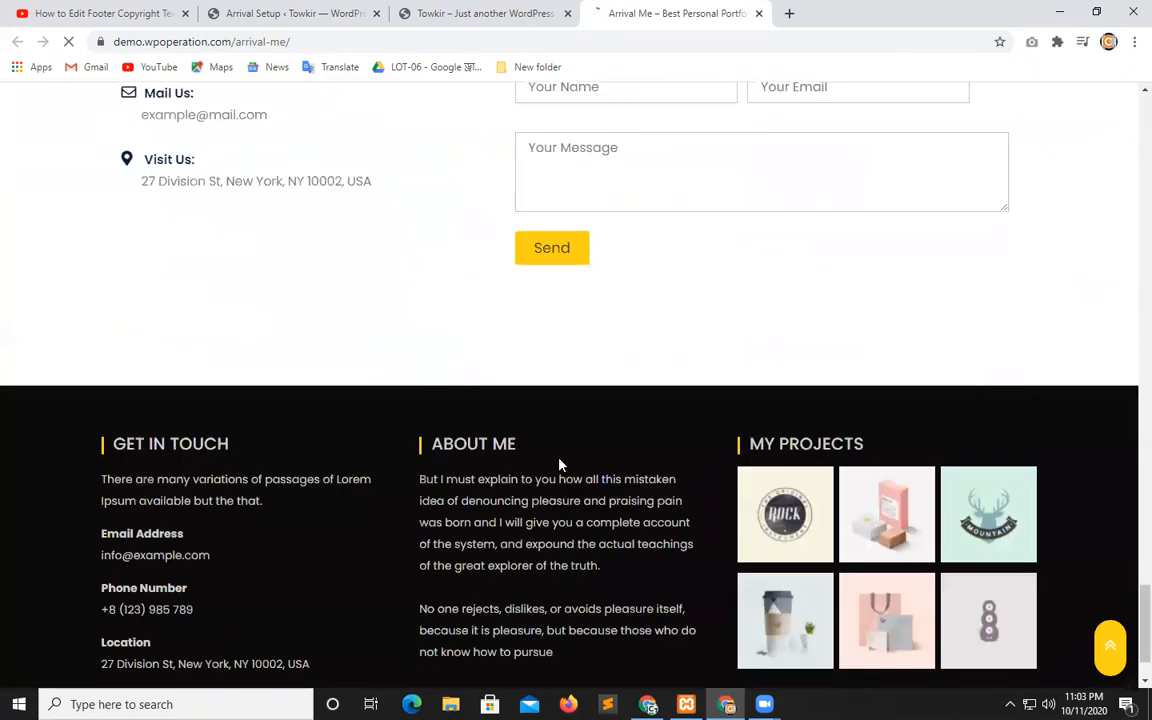
{"action": "scroll", "coordinate": [549, 407], "scroll_direction": "down", "scroll_amount": 1}
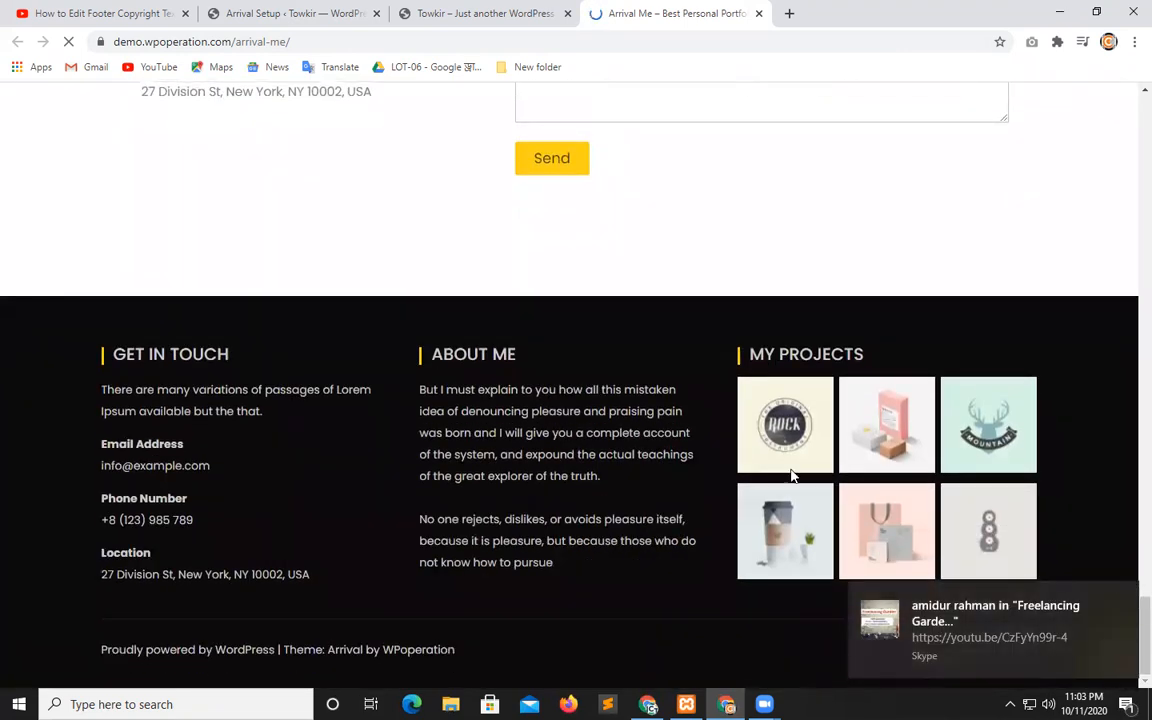
{"action": "left_click", "coordinate": [1121, 597]}
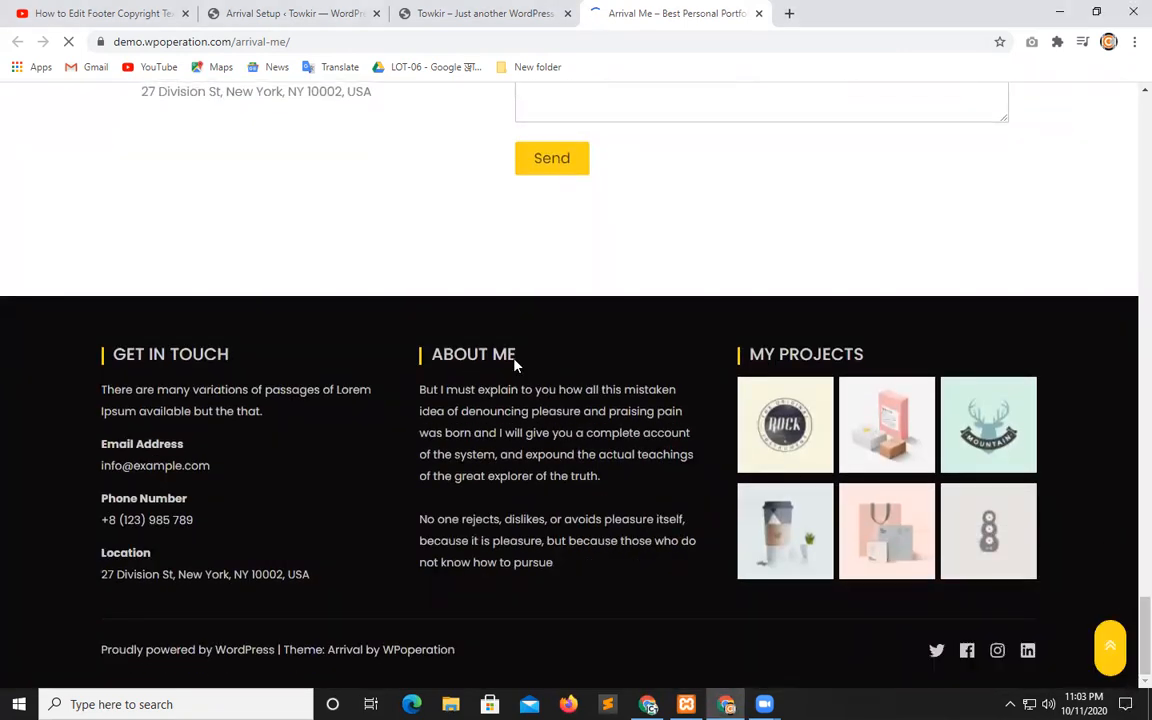
{"action": "scroll", "coordinate": [468, 363], "scroll_direction": "up", "scroll_amount": 20}
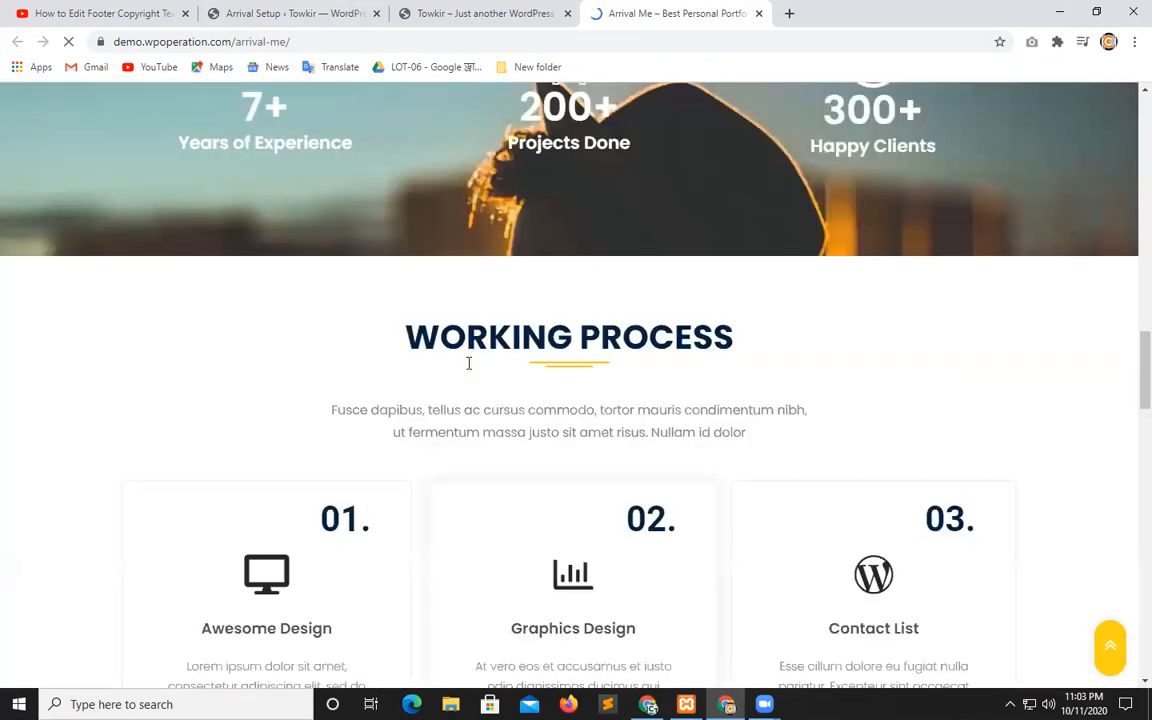
{"action": "scroll", "coordinate": [468, 363], "scroll_direction": "up", "scroll_amount": 8}
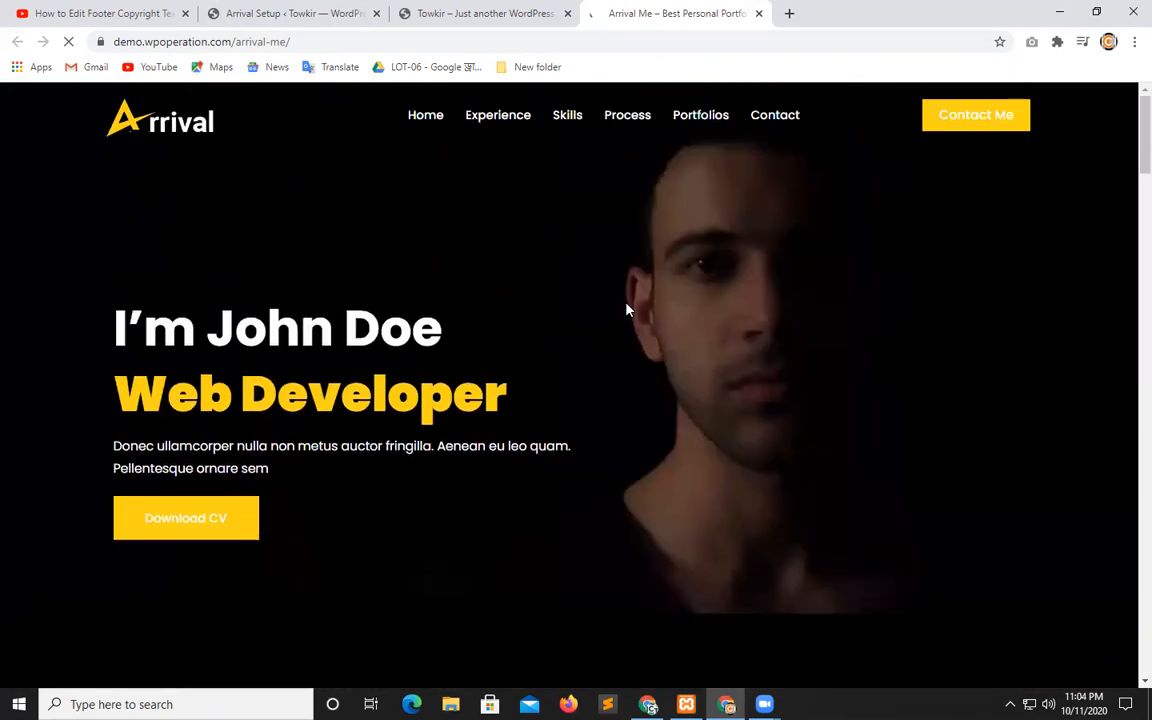
{"action": "scroll", "coordinate": [627, 309], "scroll_direction": "down", "scroll_amount": 3}
{"action": "scroll", "coordinate": [601, 321], "scroll_direction": "down", "scroll_amount": 15}
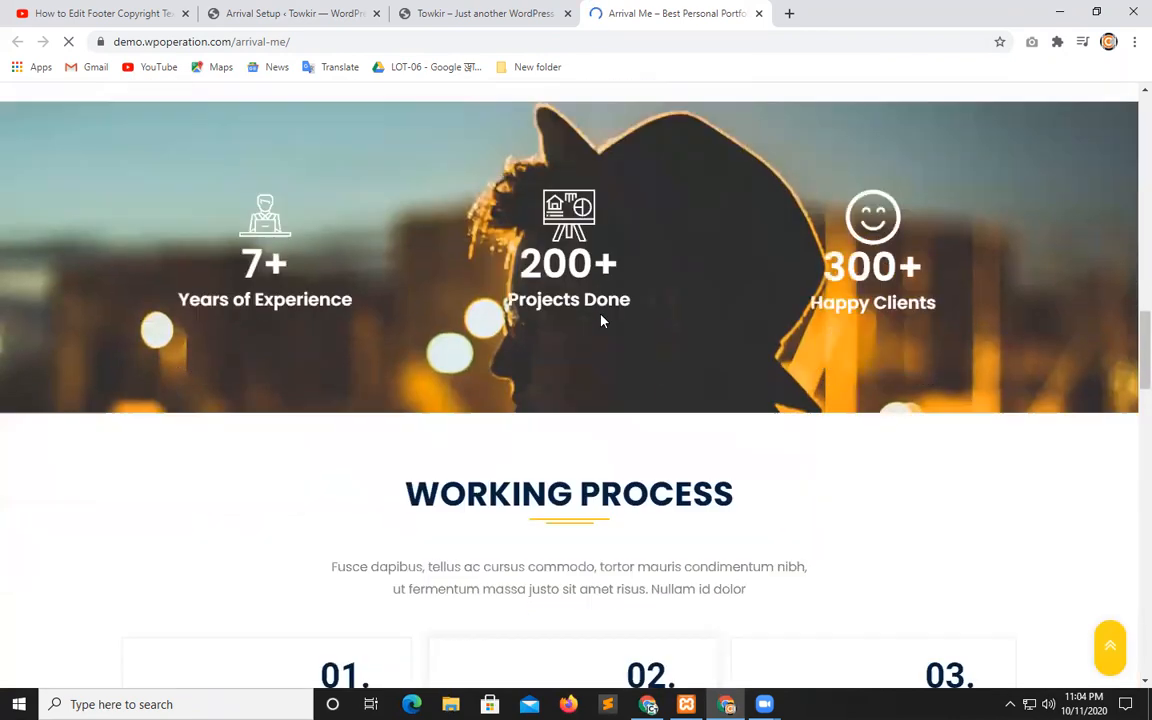
{"action": "scroll", "coordinate": [601, 321], "scroll_direction": "down", "scroll_amount": 15}
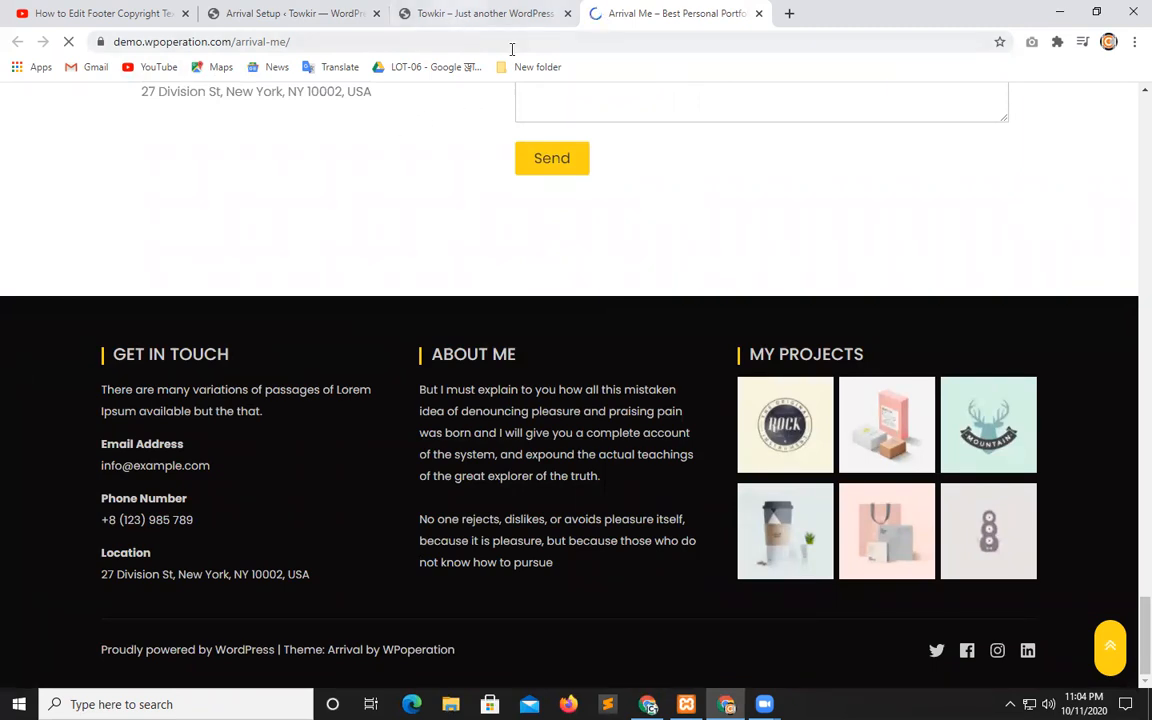
Compare the site's current home page with the Portfoliov2 live preview and its entry in the demo library
{"action": "left_click", "coordinate": [473, 15]}
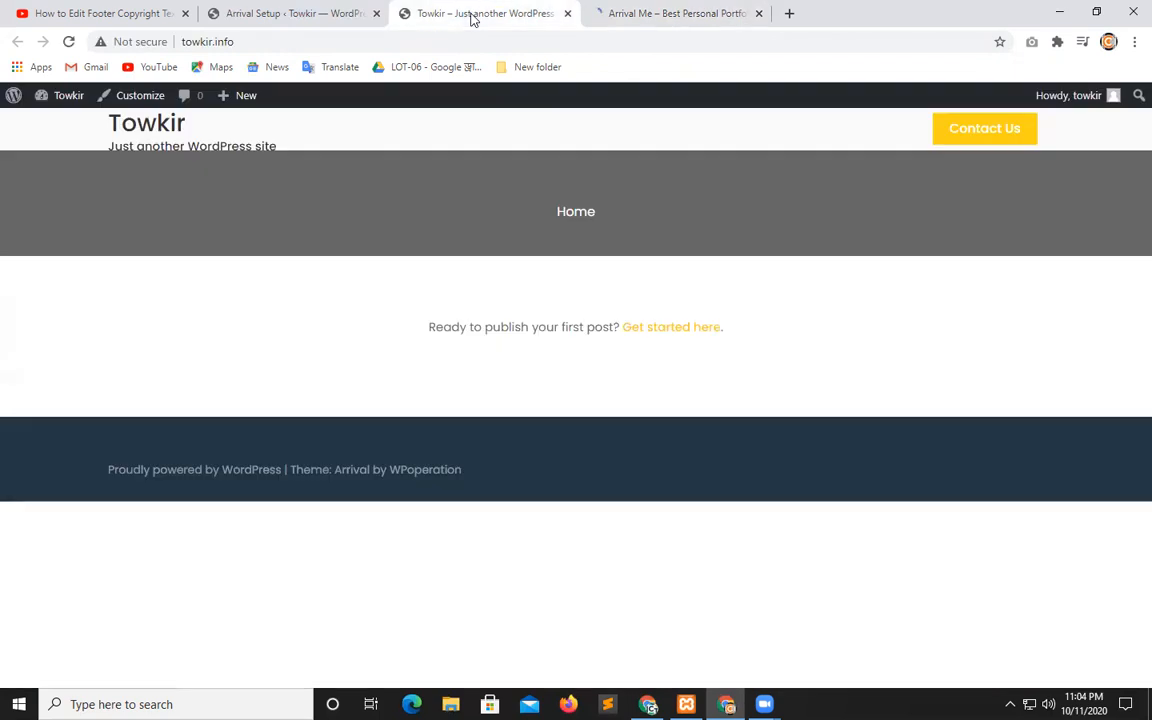
{"action": "left_click", "coordinate": [646, 15]}
{"action": "scroll", "coordinate": [482, 356], "scroll_direction": "up", "scroll_amount": 15}
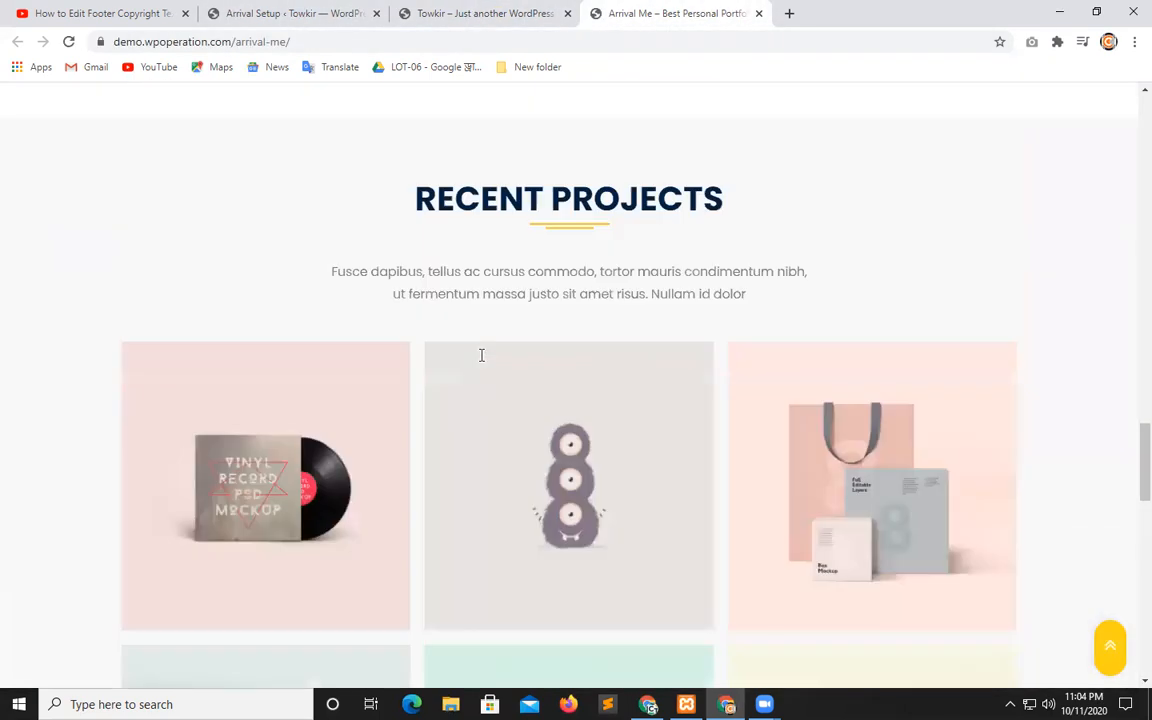
{"action": "scroll", "coordinate": [484, 400], "scroll_direction": "down", "scroll_amount": 5}
{"action": "scroll", "coordinate": [483, 410], "scroll_direction": "up", "scroll_amount": 8}
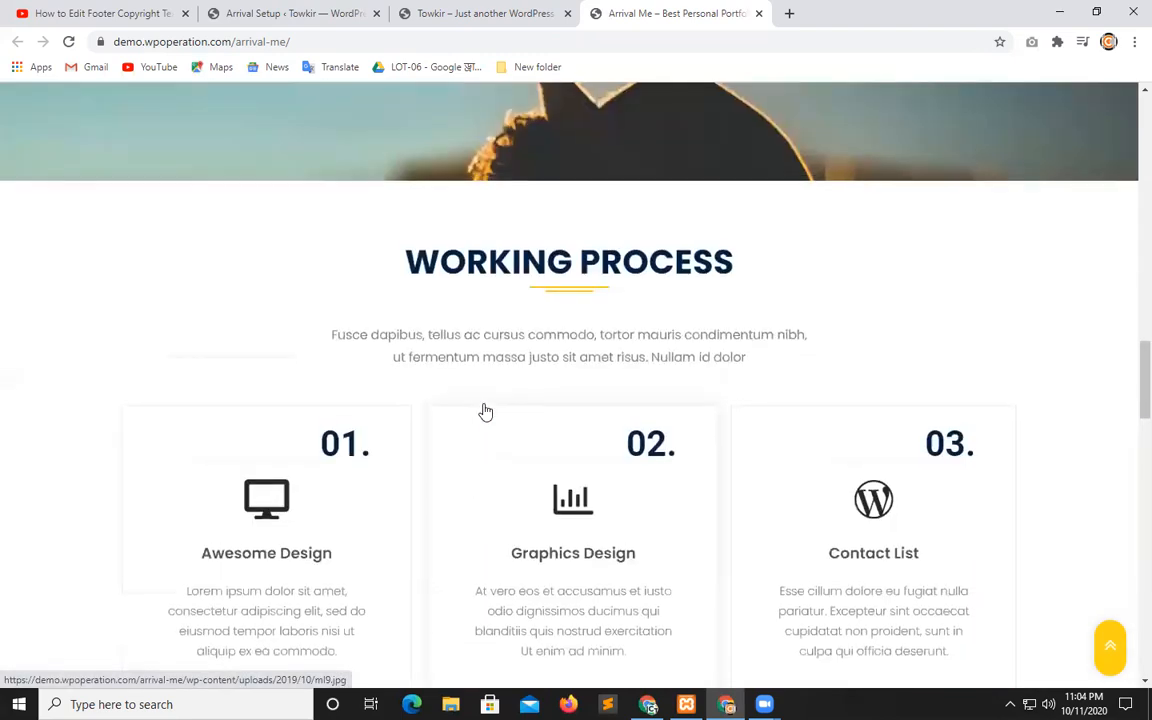
{"action": "left_click", "coordinate": [458, 15]}
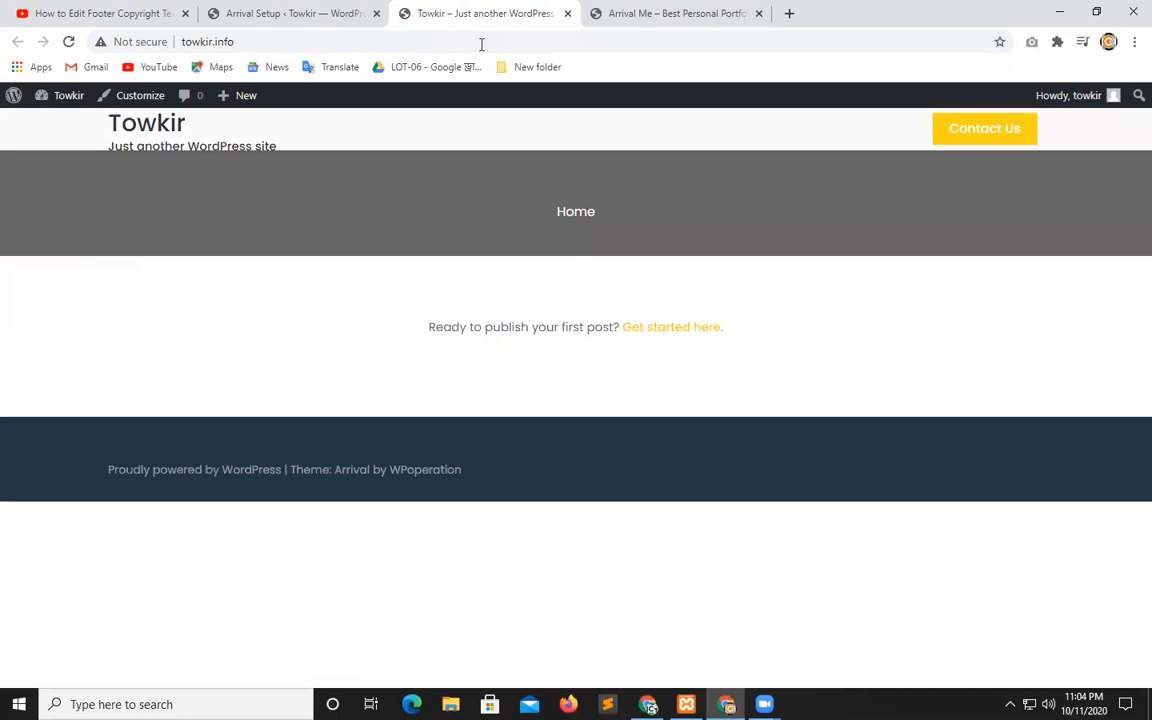
{"action": "left_click", "coordinate": [294, 13]}
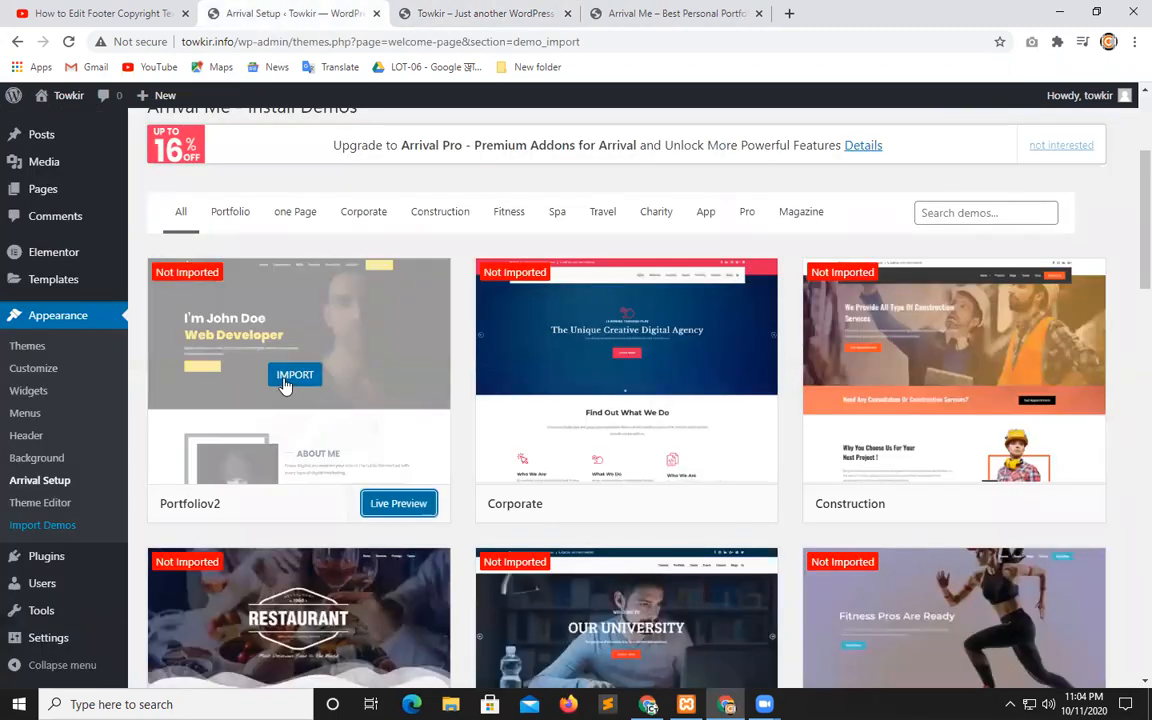
{"action": "left_click", "coordinate": [656, 16]}
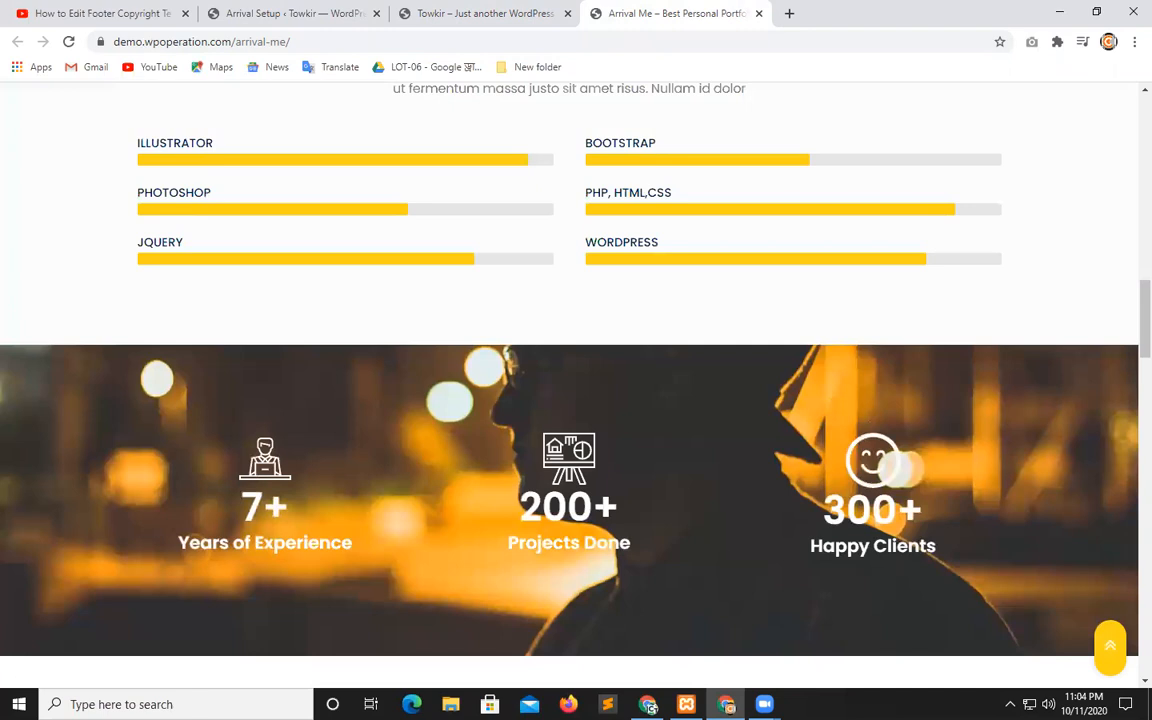
{"action": "scroll", "coordinate": [440, 617], "scroll_direction": "up", "scroll_amount": 6}
{"action": "scroll", "coordinate": [536, 586], "scroll_direction": "up", "scroll_amount": 8}
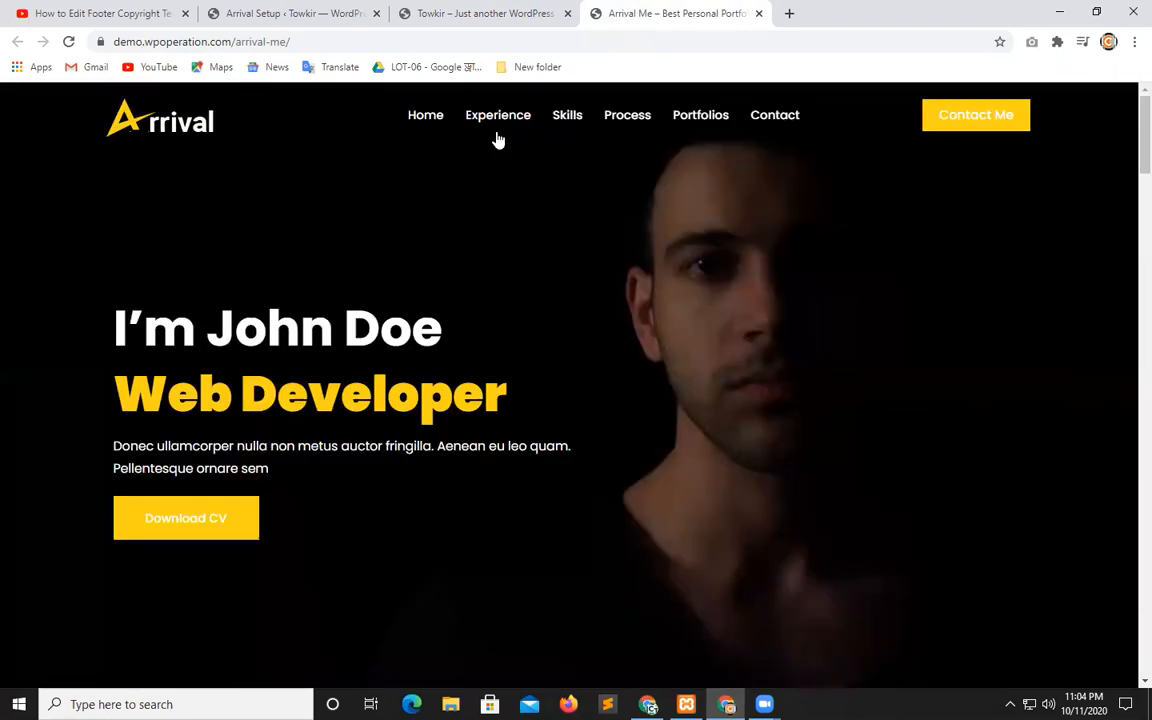
Activate the required Contact Form 7 plugin and import the Portfoliov2 demo with XML data, Customizer settings and widgets
{"action": "left_click", "coordinate": [437, 13]}
{"action": "left_click", "coordinate": [323, 14]}
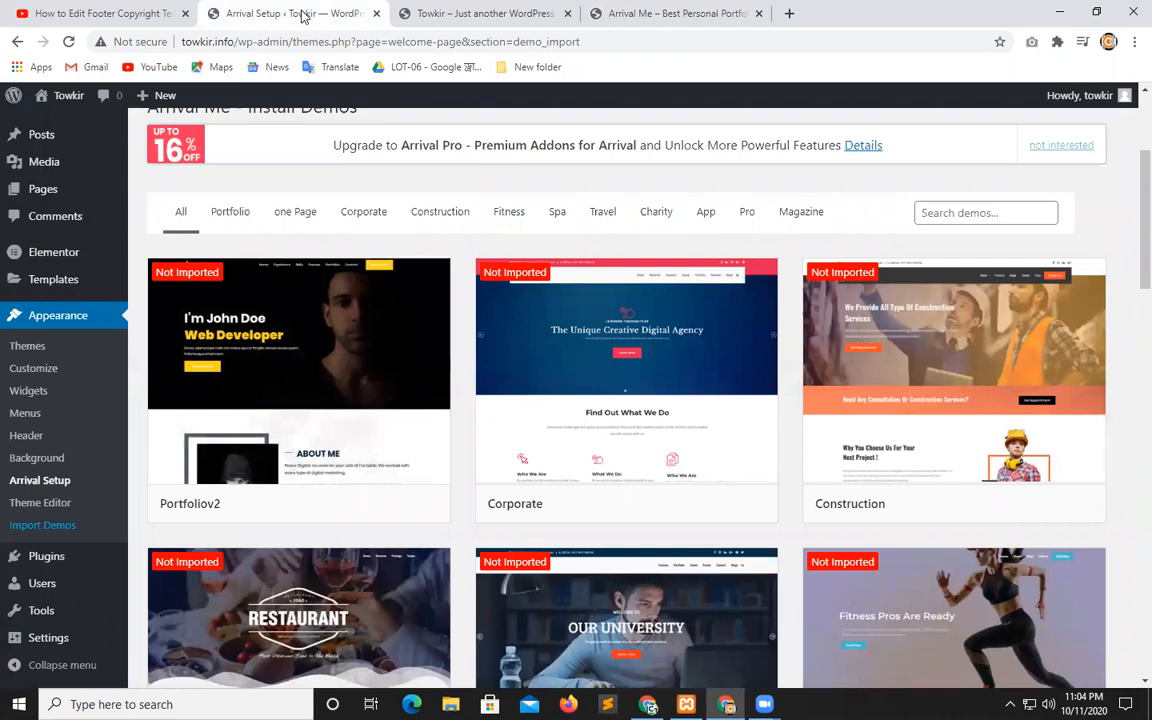
{"action": "mouse_move", "coordinate": [290, 364]}
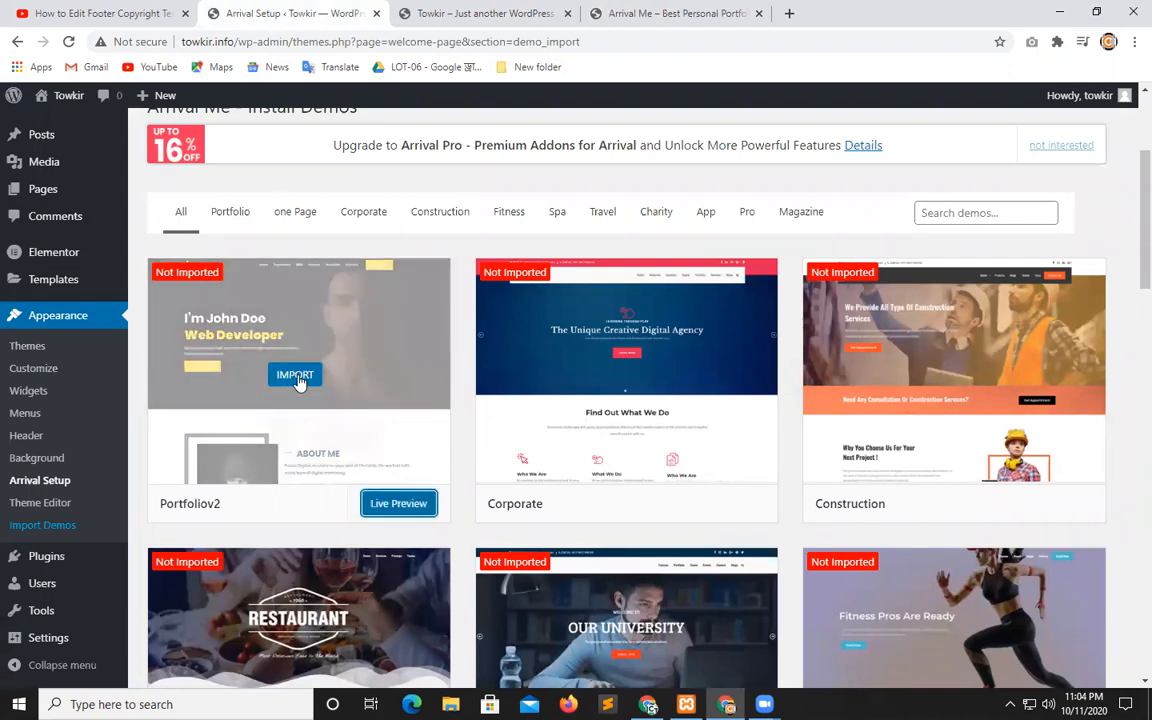
{"action": "left_click", "coordinate": [295, 376]}
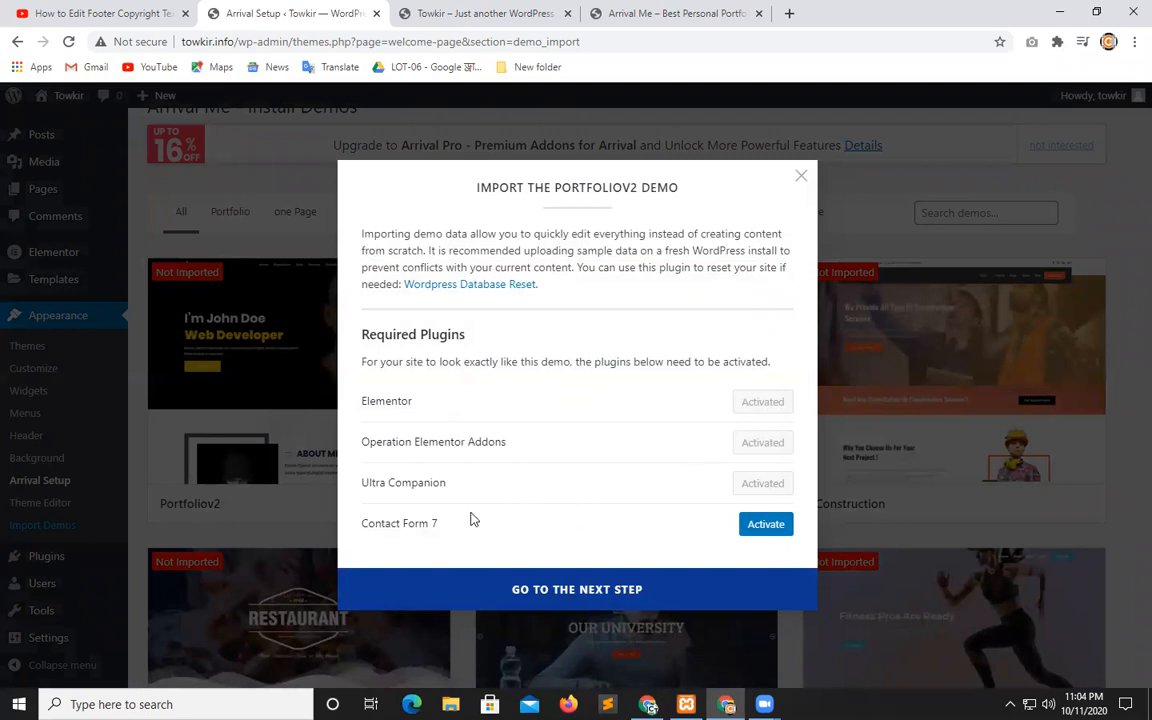
{"action": "left_click", "coordinate": [760, 528]}
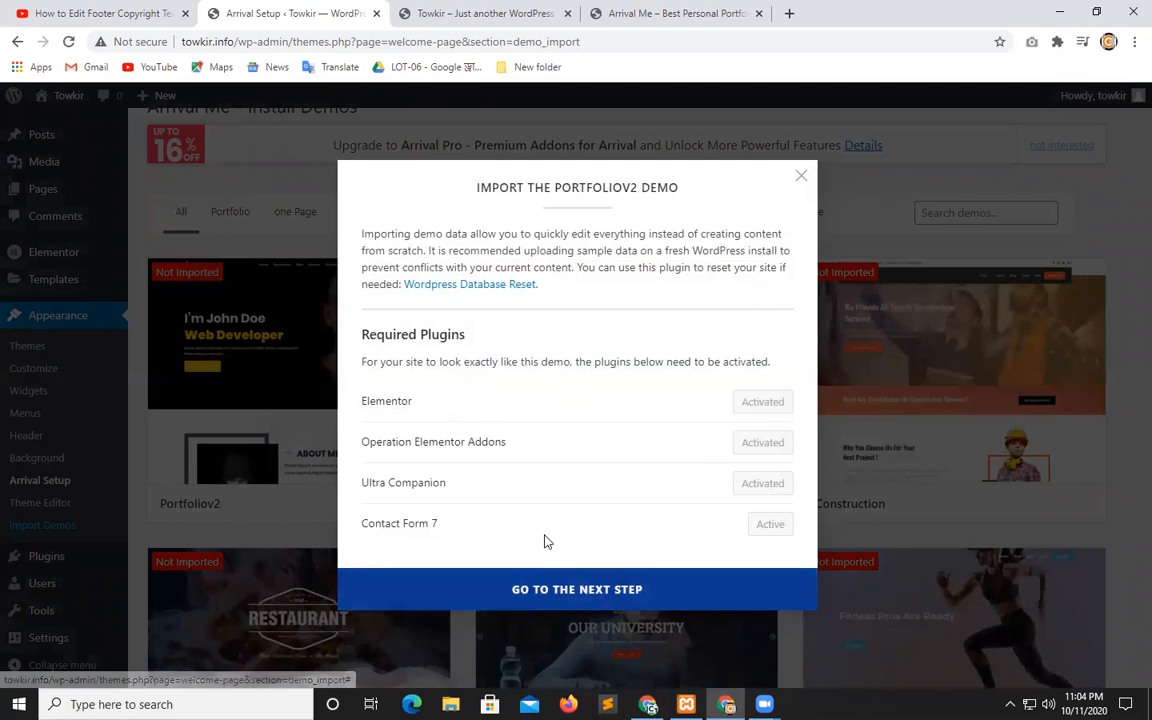
{"action": "left_click", "coordinate": [554, 592]}
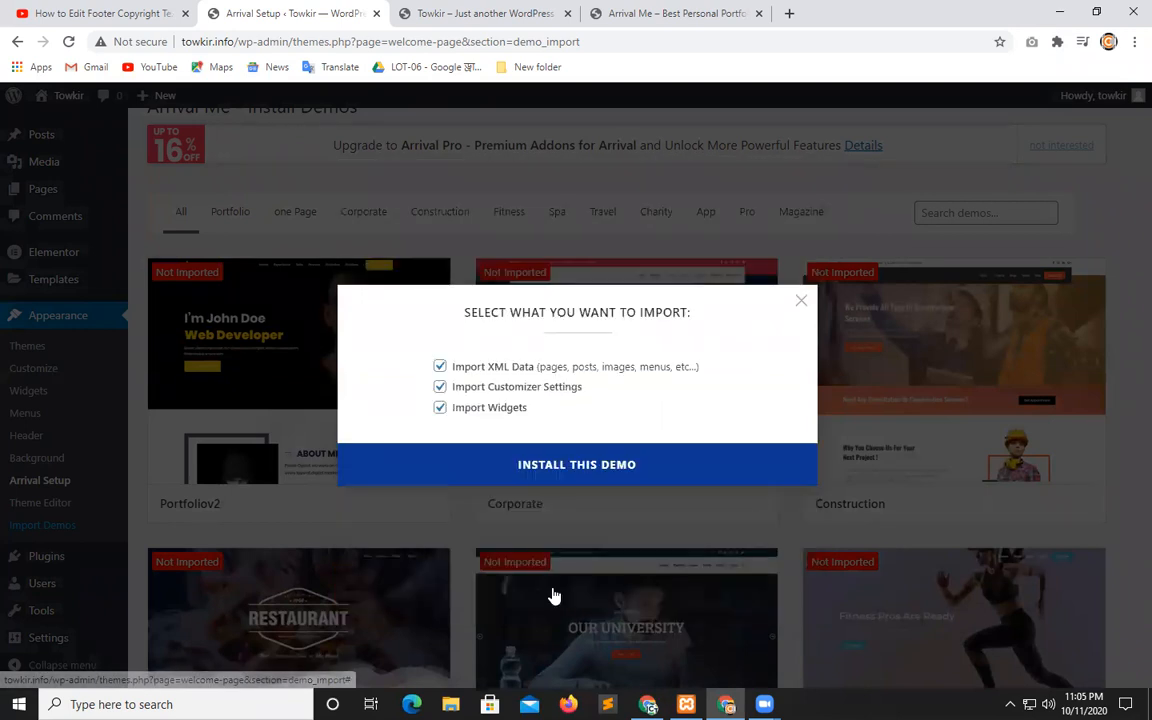
{"action": "left_click", "coordinate": [562, 467]}
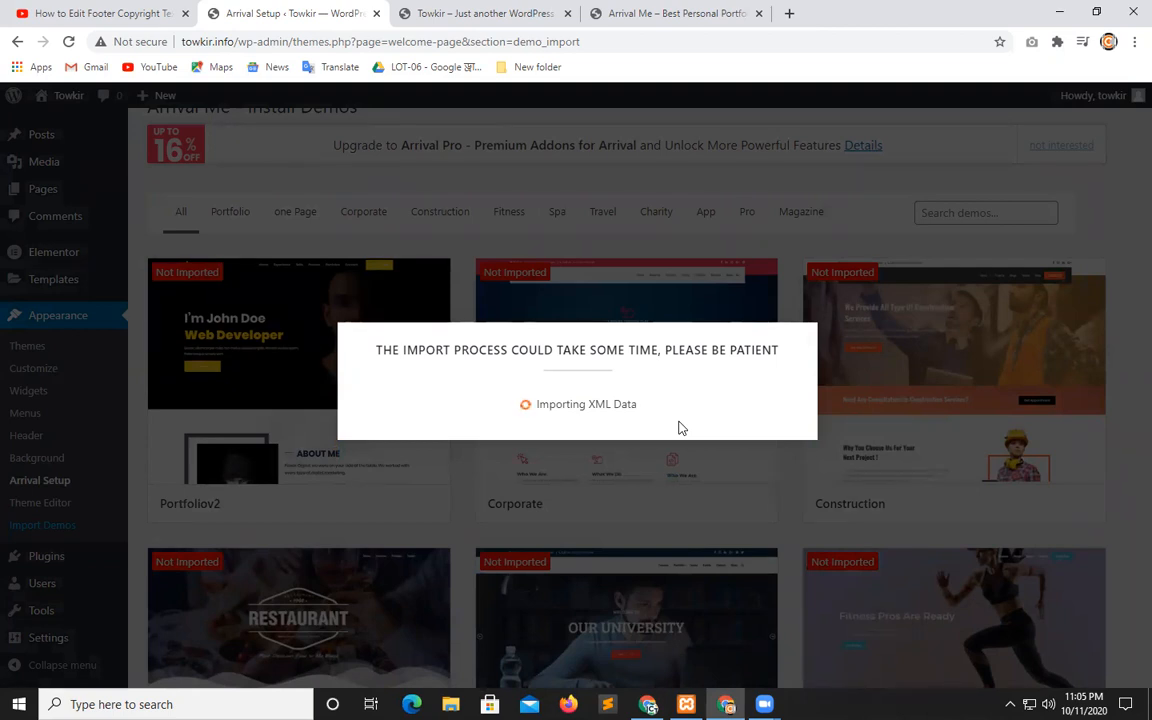
Switch to the Portfoliov2 live preview, skim its about and projects sections, and reload the page from its header
{"action": "left_click", "coordinate": [629, 16]}
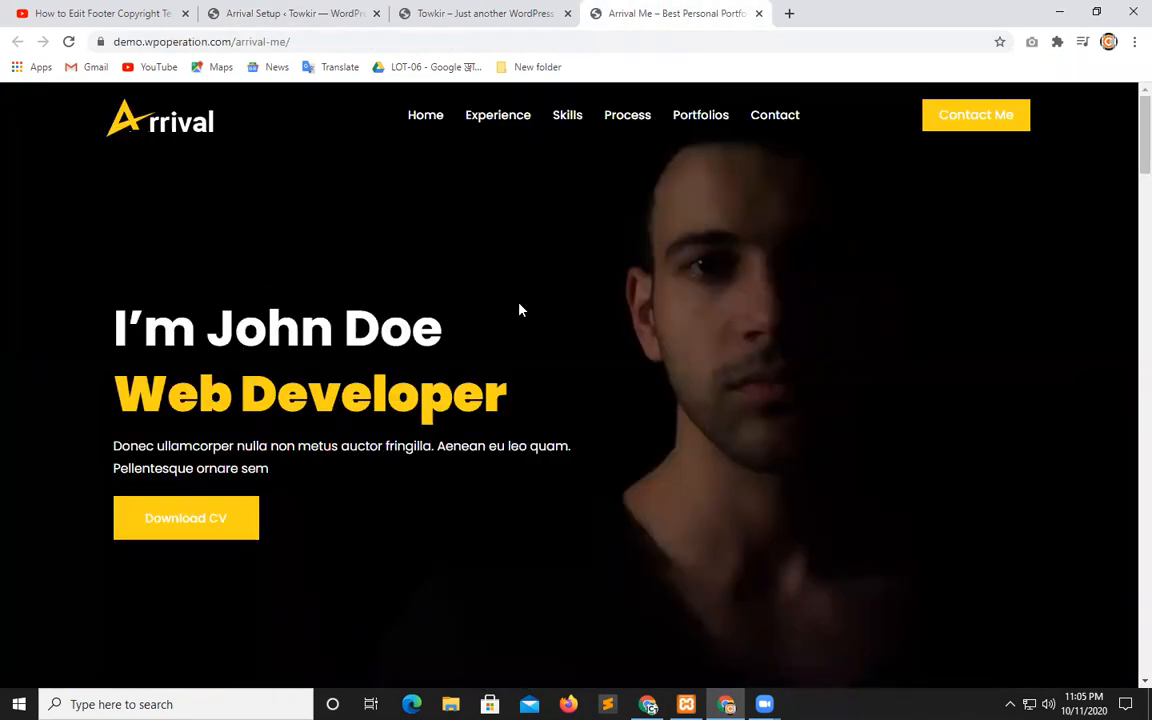
{"action": "scroll", "coordinate": [507, 362], "scroll_direction": "down", "scroll_amount": 7}
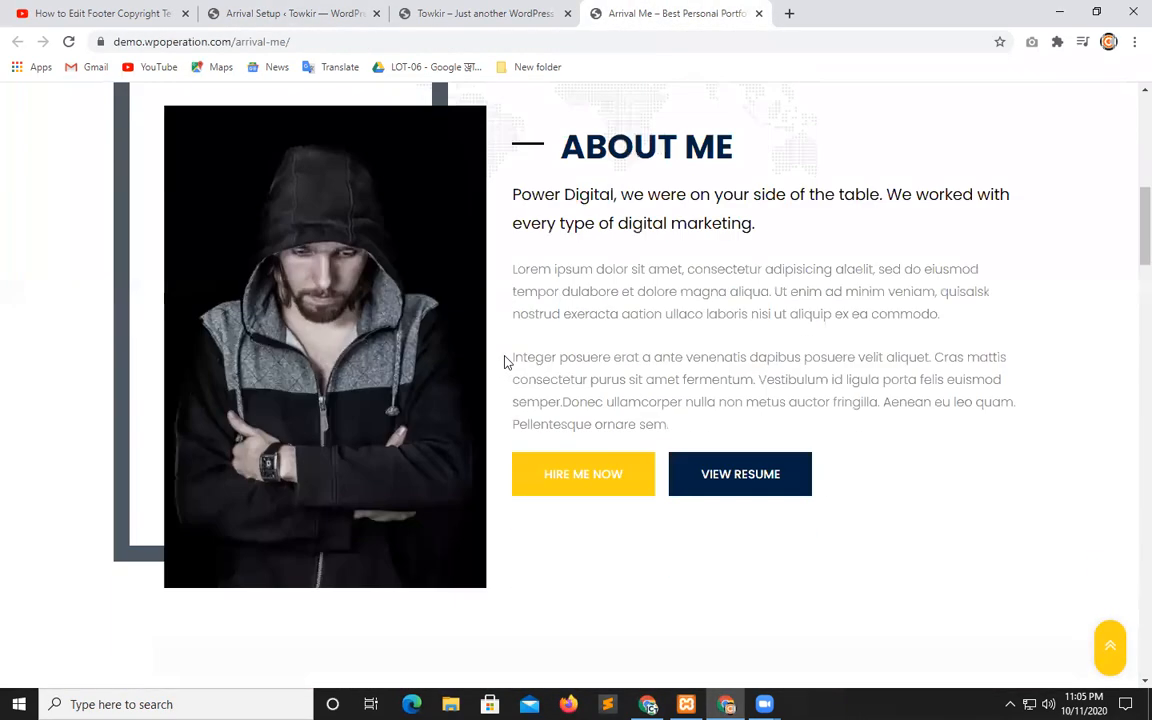
{"action": "scroll", "coordinate": [507, 362], "scroll_direction": "down", "scroll_amount": 12}
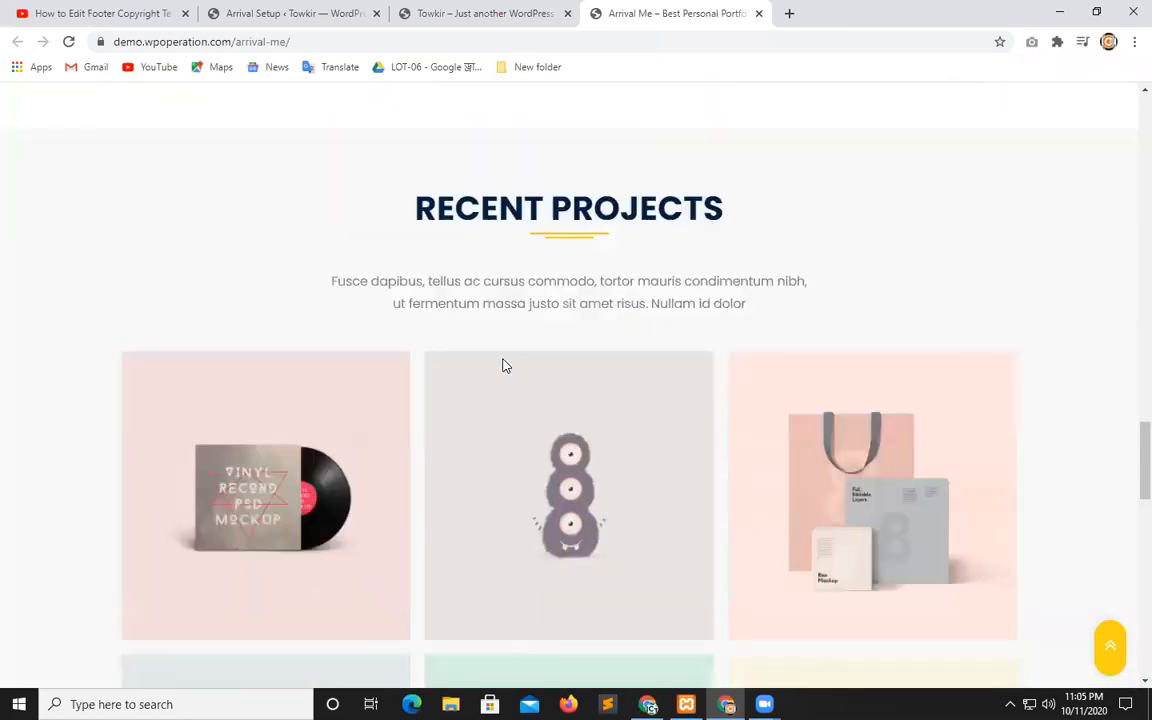
{"action": "scroll", "coordinate": [507, 362], "scroll_direction": "down", "scroll_amount": 6}
{"action": "left_click", "coordinate": [69, 42]}
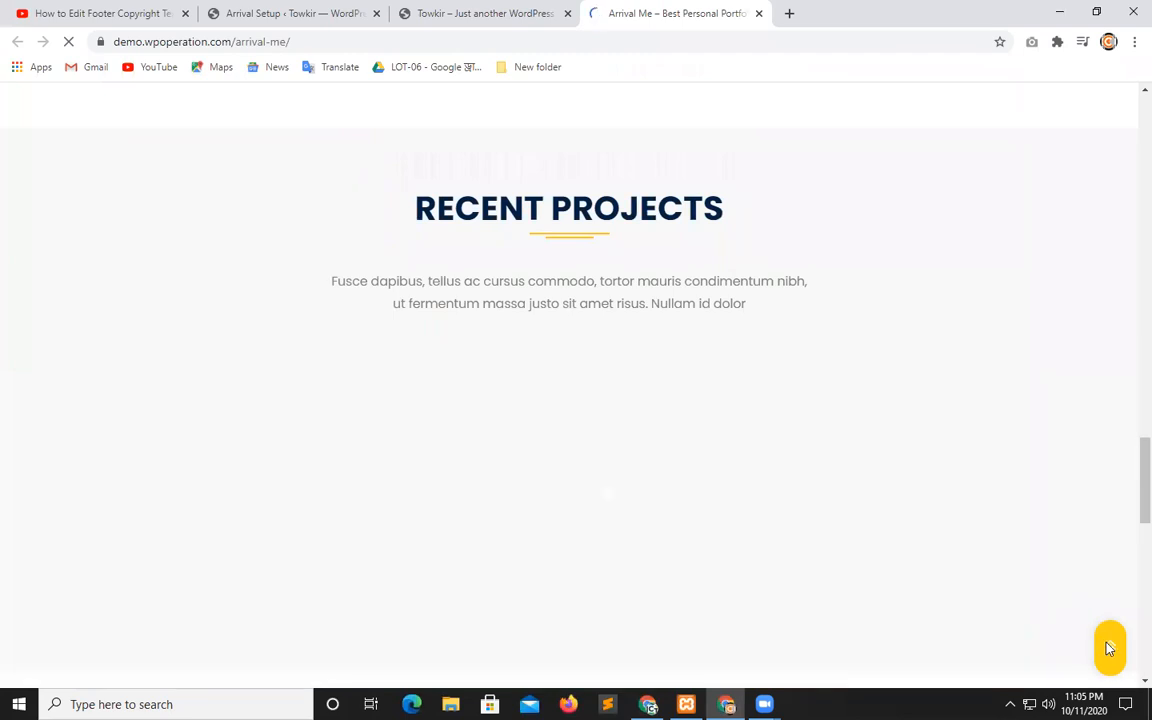
{"action": "left_click", "coordinate": [1109, 648]}
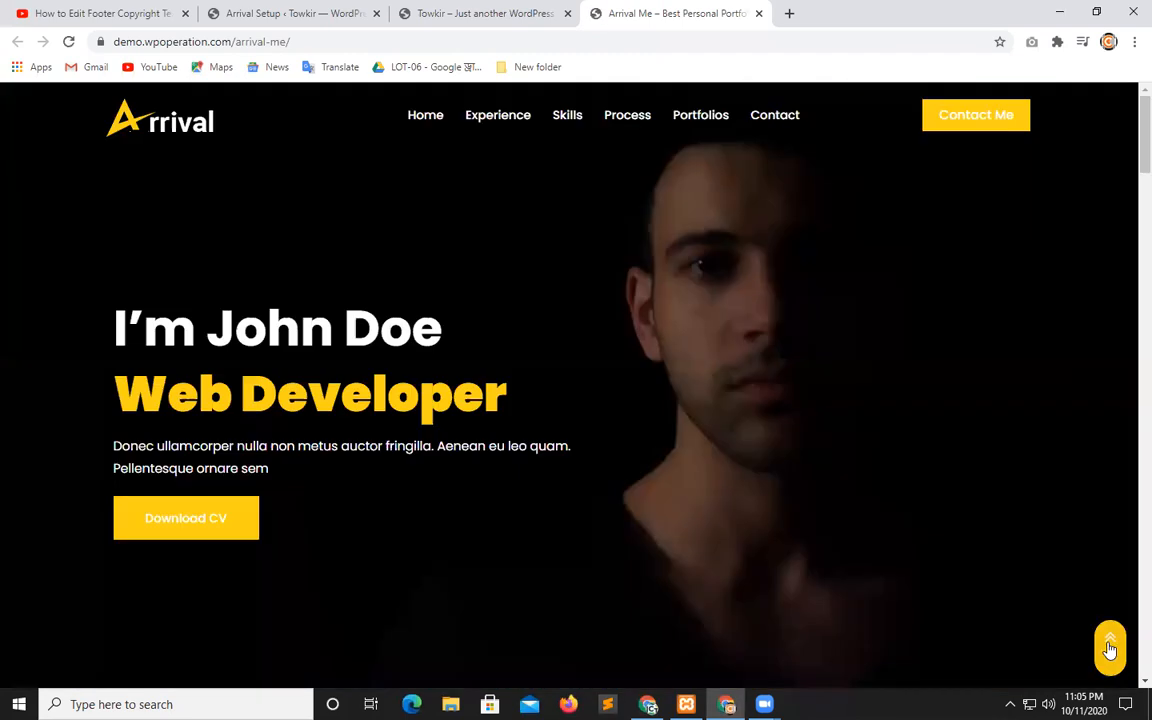
{"action": "left_click", "coordinate": [68, 42]}
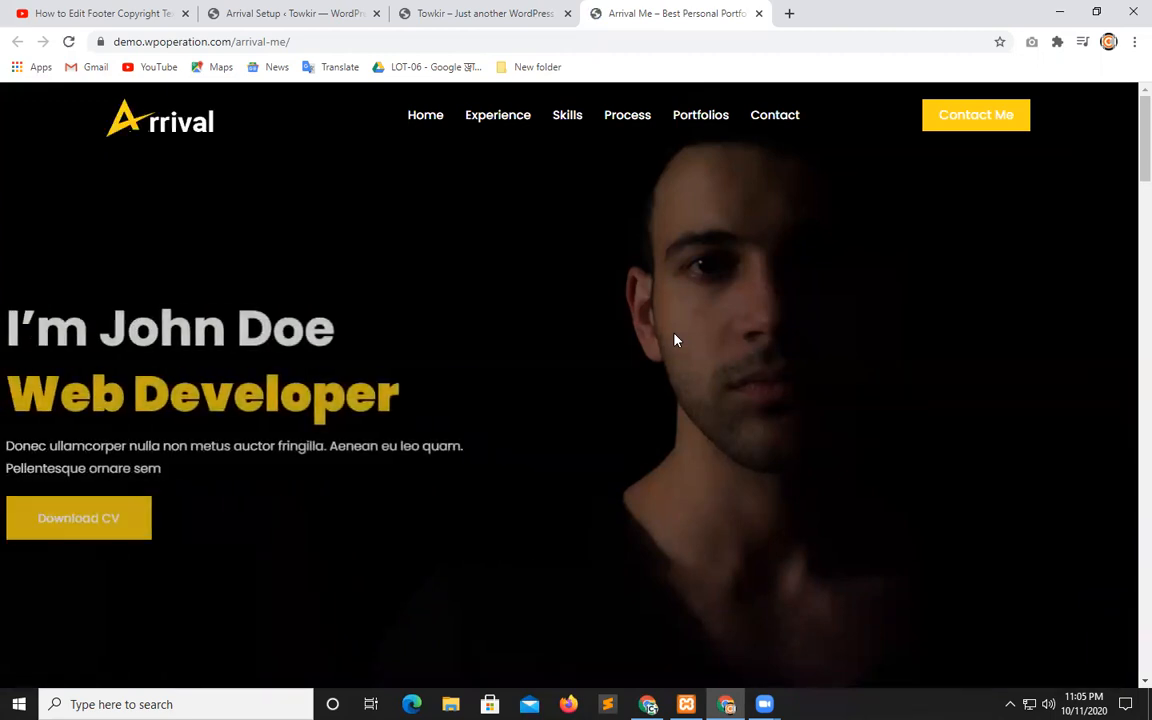
Examine the reloaded live preview's section animations, skill bars, counters, process cards, projects and footer, and return to its header
{"action": "scroll", "coordinate": [634, 380], "scroll_direction": "down", "scroll_amount": 10}
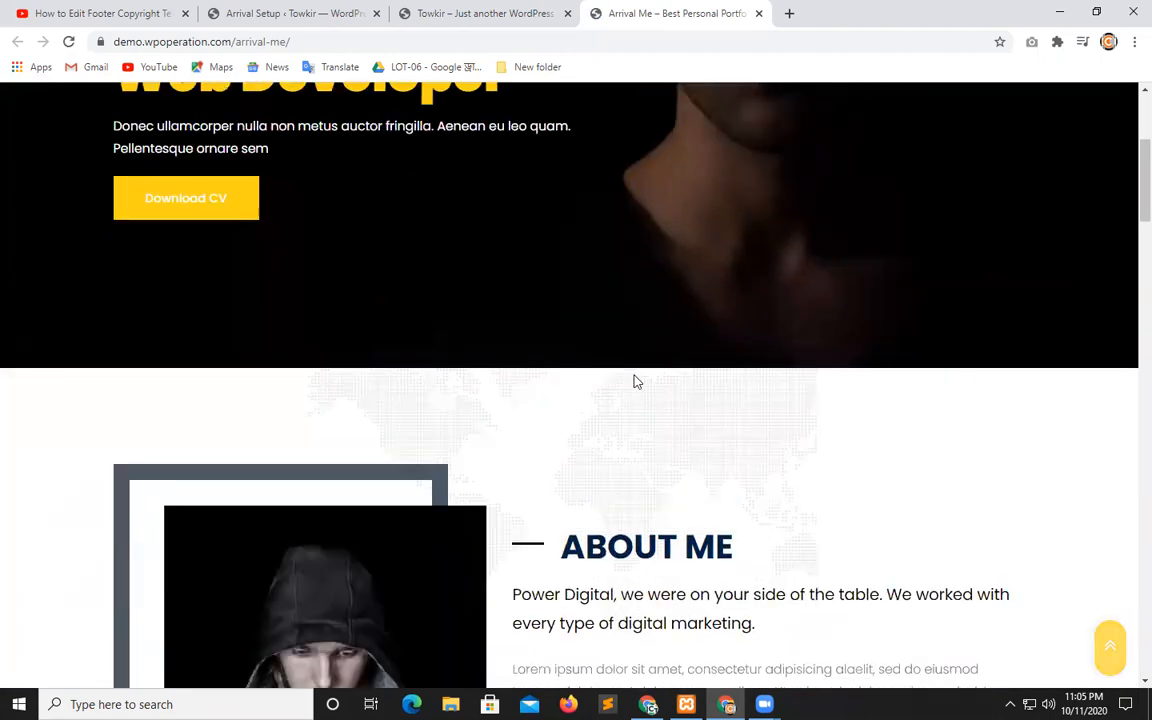
{"action": "scroll", "coordinate": [634, 378], "scroll_direction": "down", "scroll_amount": 10}
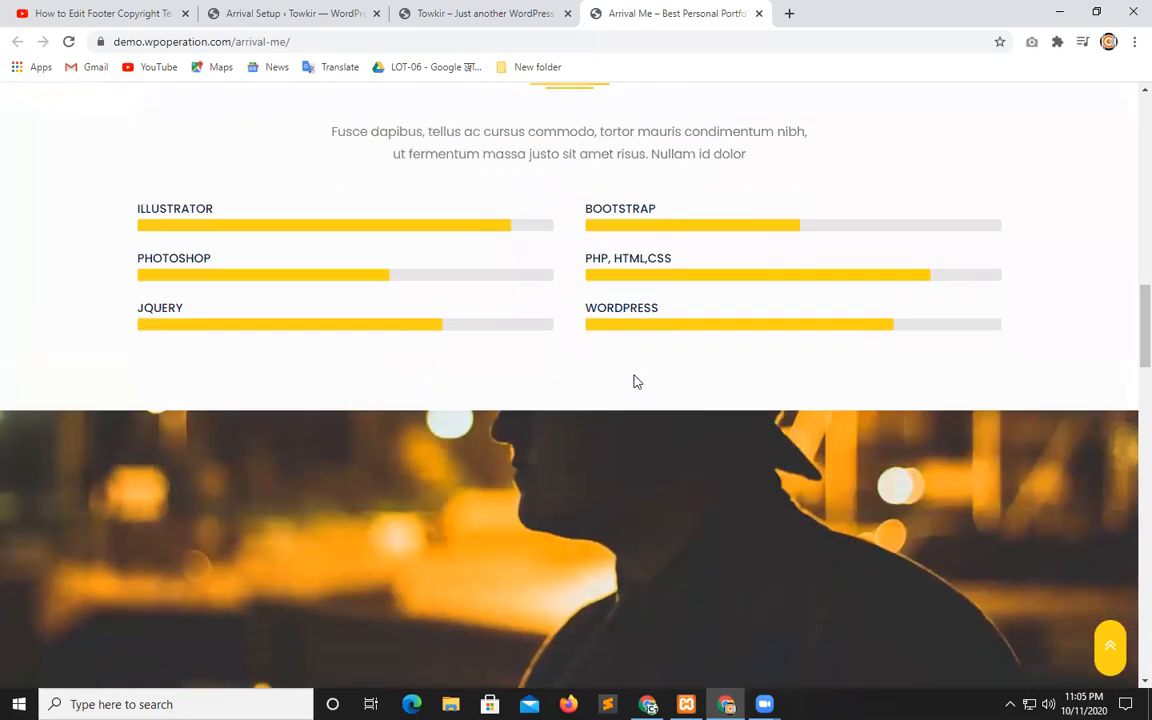
{"action": "scroll", "coordinate": [634, 383], "scroll_direction": "down", "scroll_amount": 10}
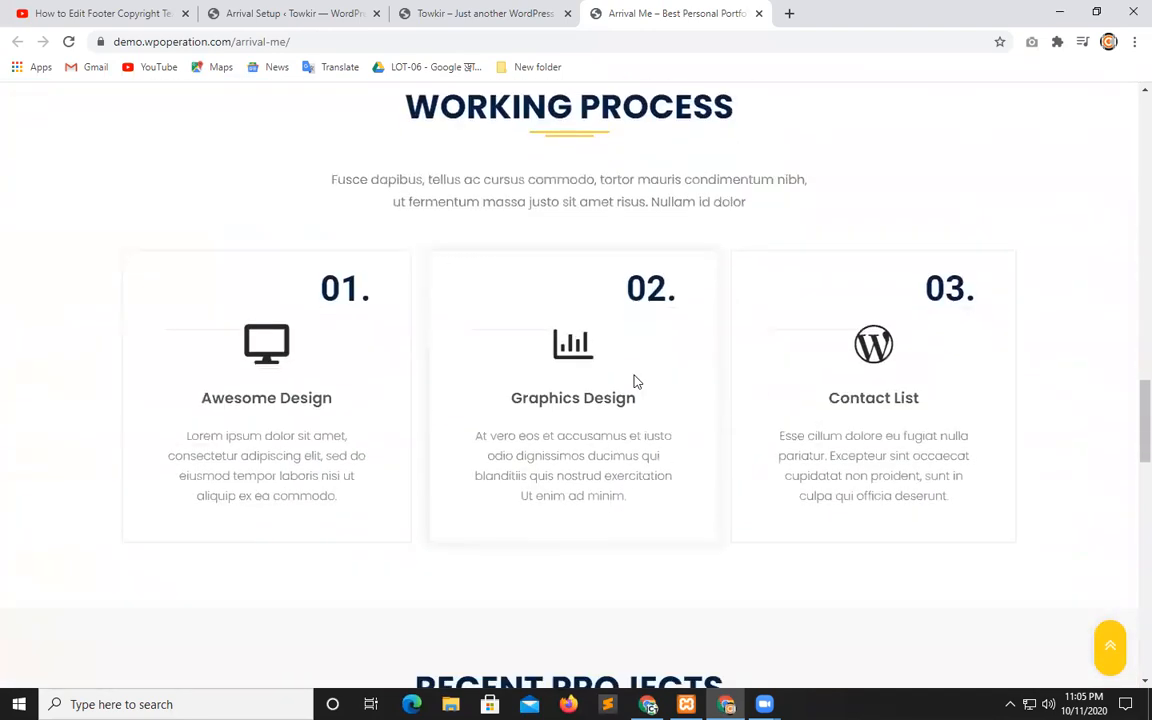
{"action": "scroll", "coordinate": [634, 383], "scroll_direction": "down", "scroll_amount": 10}
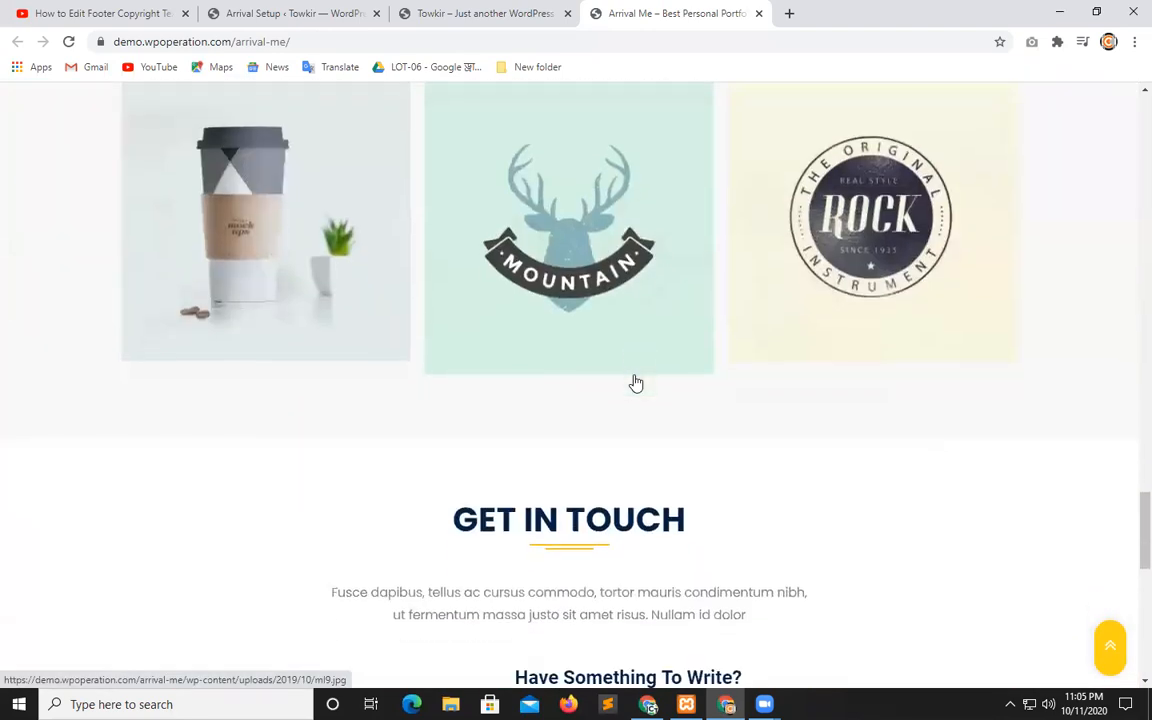
{"action": "scroll", "coordinate": [634, 380], "scroll_direction": "up", "scroll_amount": 20}
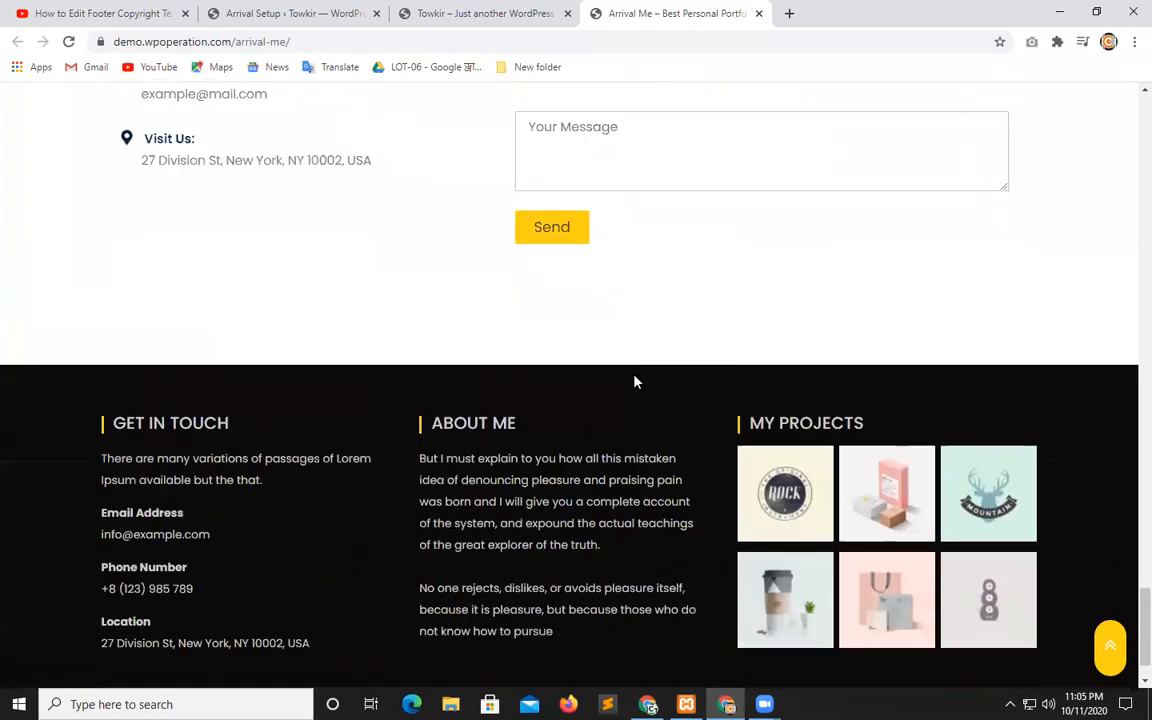
{"action": "scroll", "coordinate": [634, 381], "scroll_direction": "up", "scroll_amount": 15}
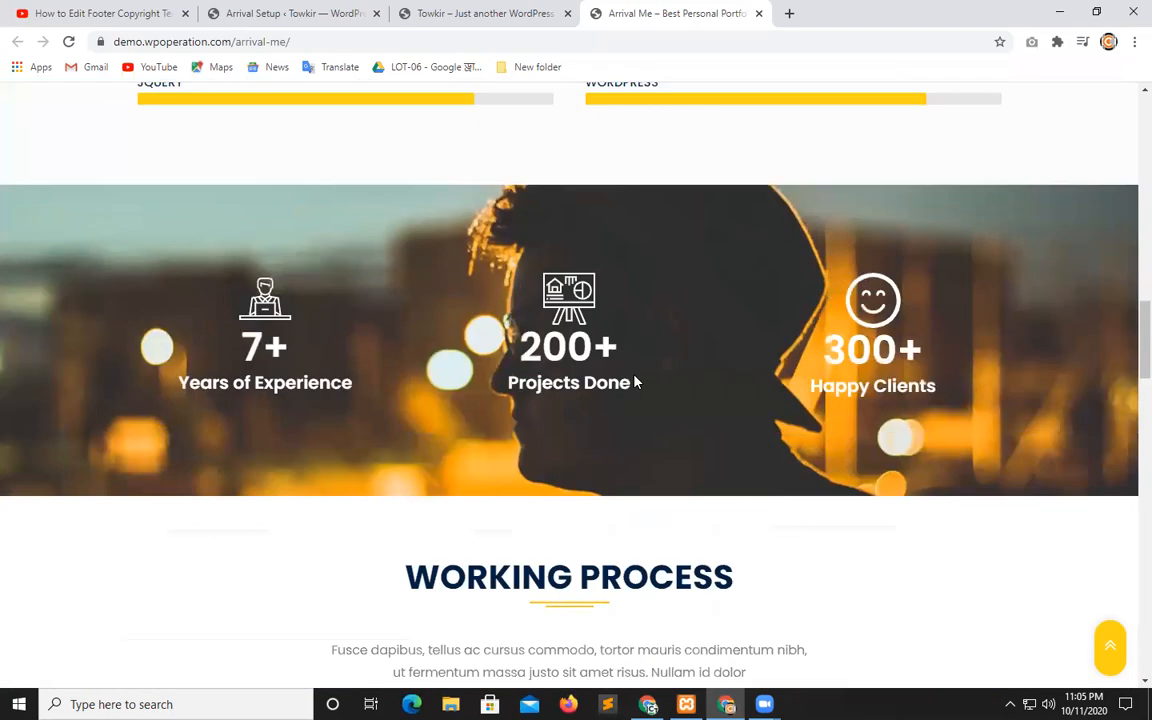
{"action": "scroll", "coordinate": [634, 381], "scroll_direction": "up", "scroll_amount": 1}
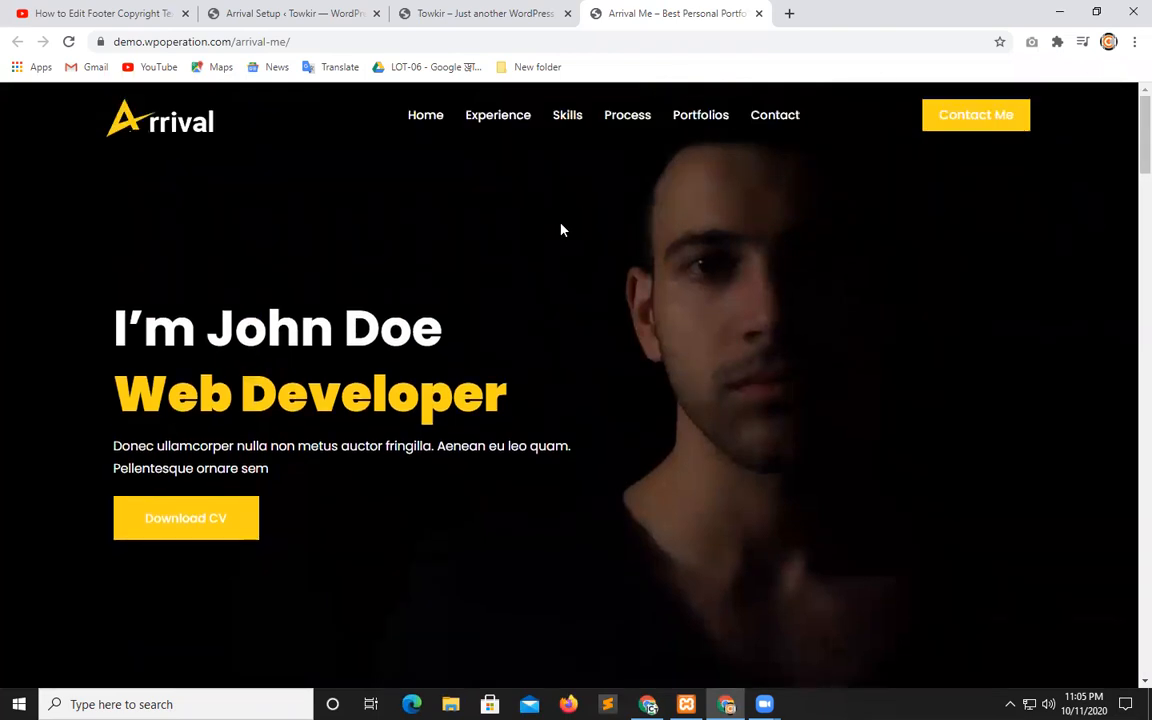
Return to the demo import in the WordPress admin and open the imported site's result in its new browser tab
{"action": "left_click", "coordinate": [464, 14]}
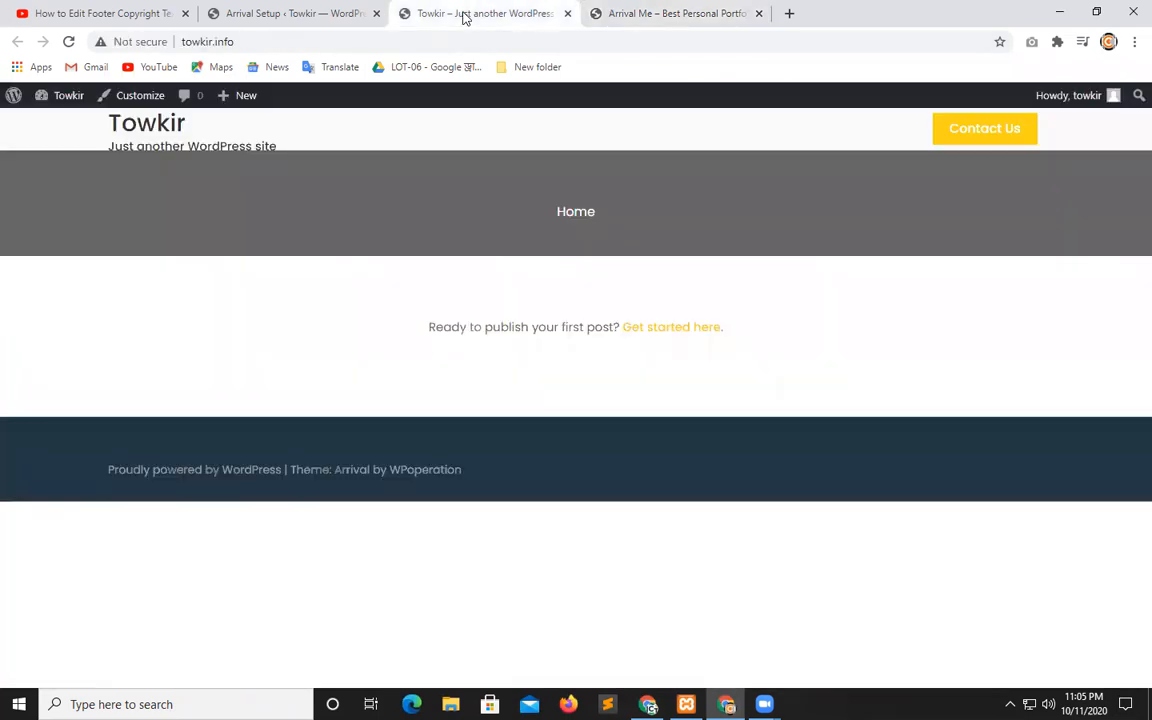
{"action": "left_click", "coordinate": [302, 14]}
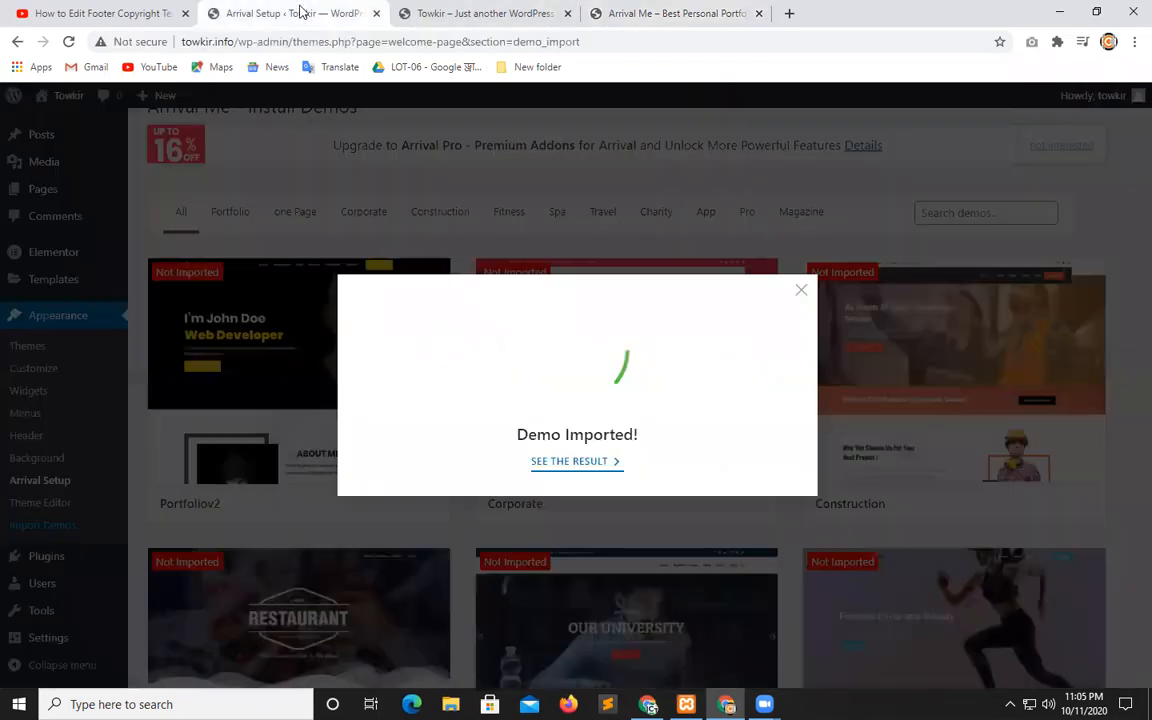
{"action": "left_click", "coordinate": [556, 466]}
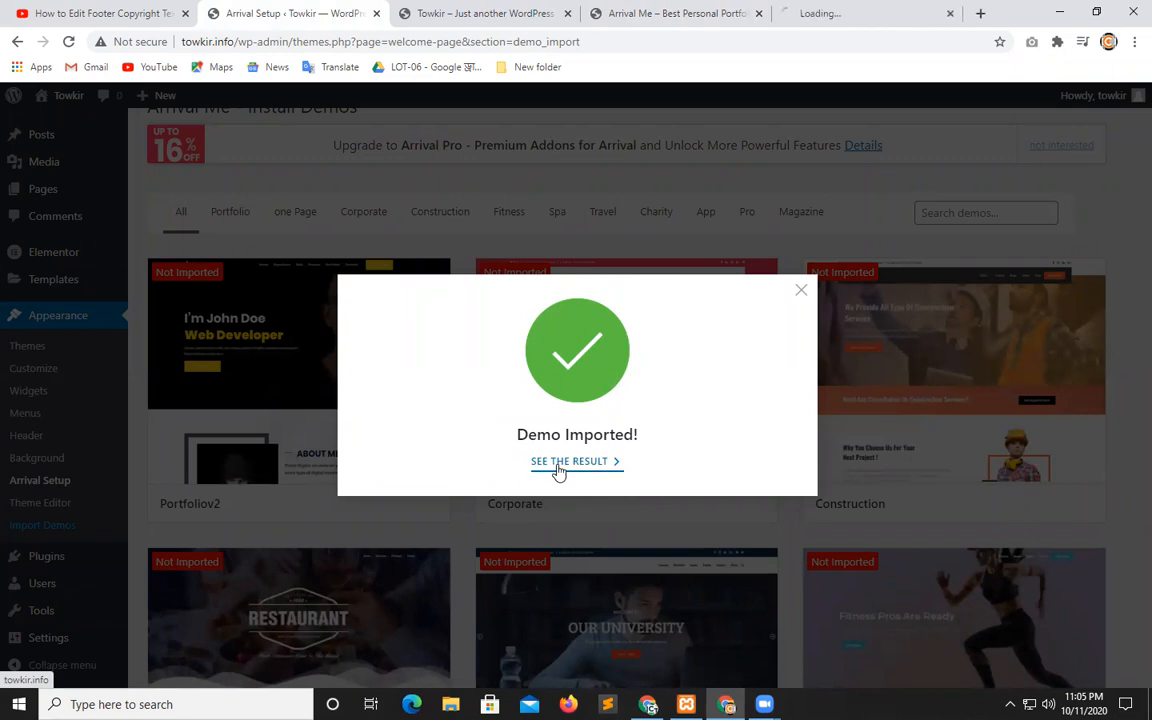
{"action": "left_click", "coordinate": [813, 14]}
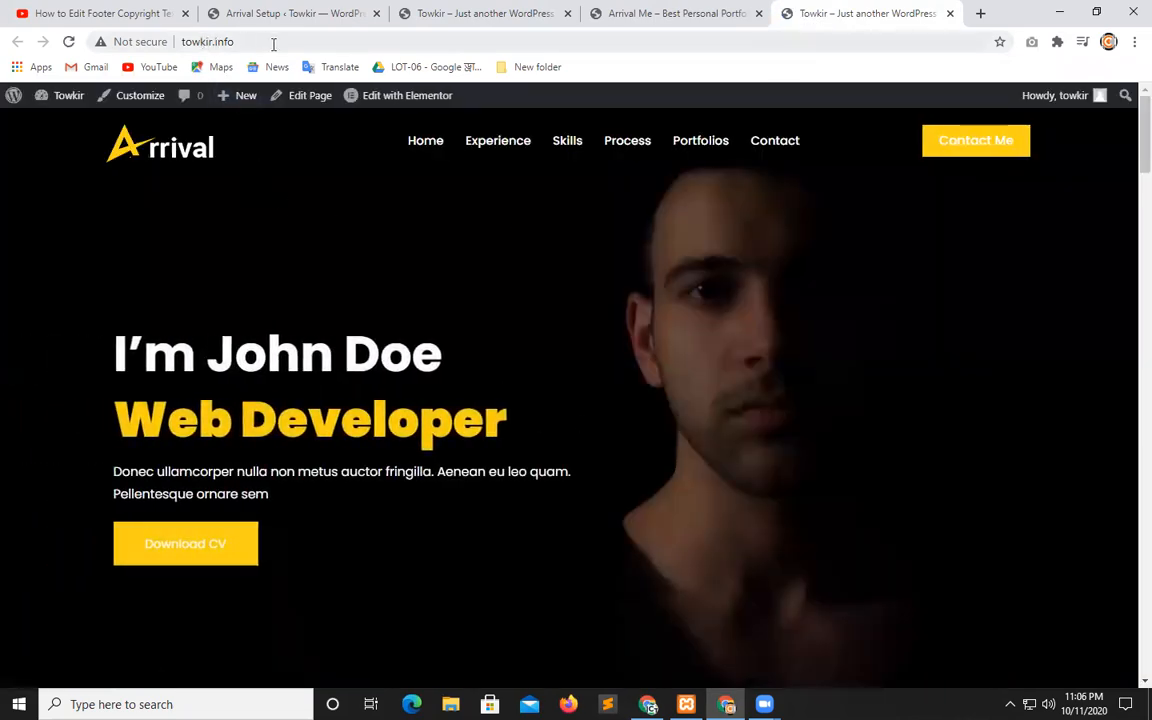
Examine the imported home page from its header through the about, skills, process, projects and contact sections, and dismiss the Skype notification
{"action": "scroll", "coordinate": [631, 461], "scroll_direction": "down", "scroll_amount": 4}
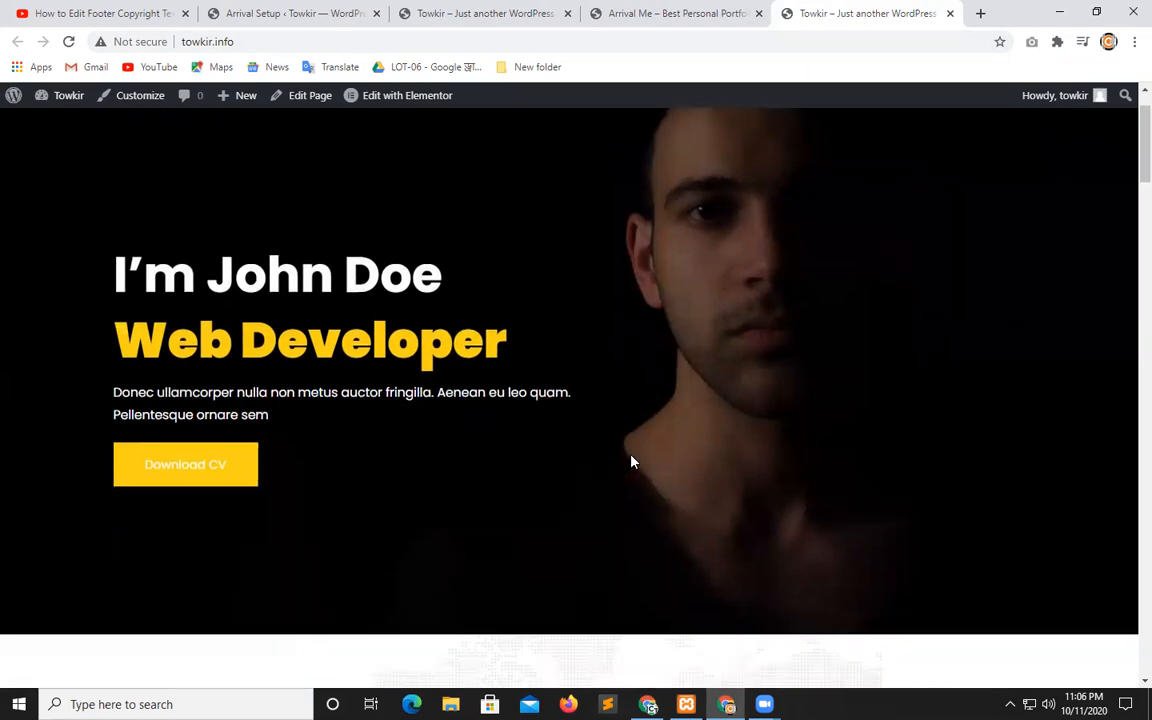
{"action": "scroll", "coordinate": [631, 461], "scroll_direction": "down", "scroll_amount": 10}
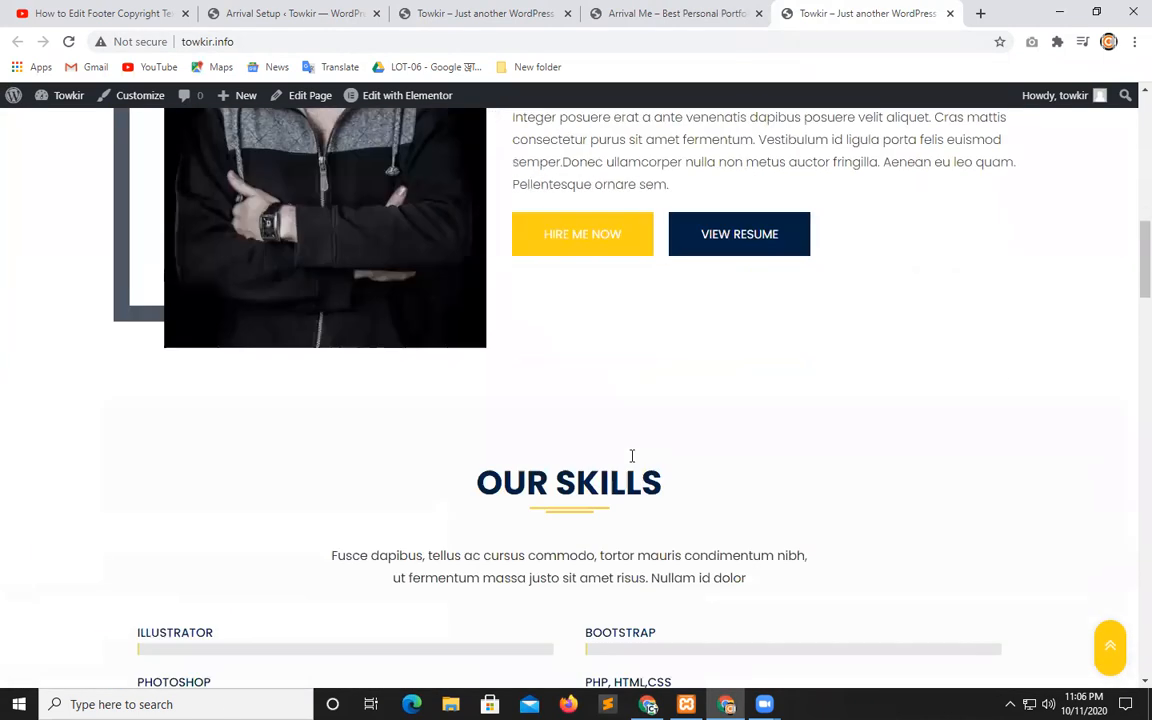
{"action": "scroll", "coordinate": [631, 461], "scroll_direction": "down", "scroll_amount": 3}
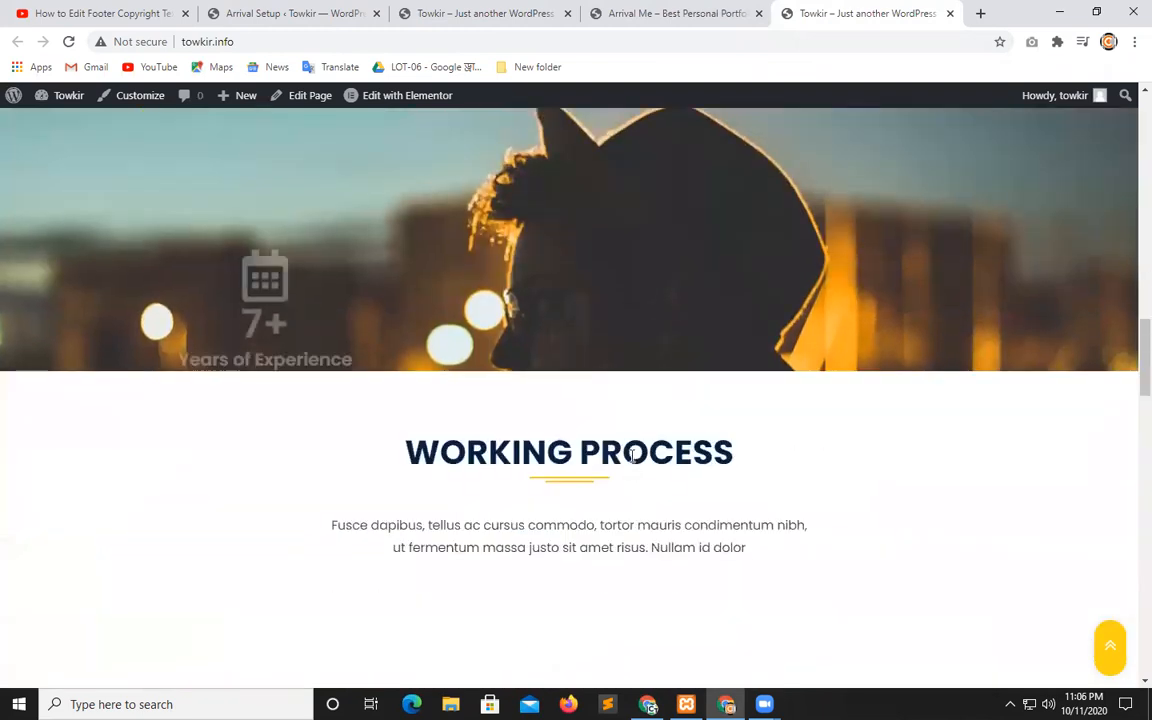
{"action": "scroll", "coordinate": [631, 461], "scroll_direction": "down", "scroll_amount": 3}
{"action": "scroll", "coordinate": [631, 461], "scroll_direction": "down", "scroll_amount": 3}
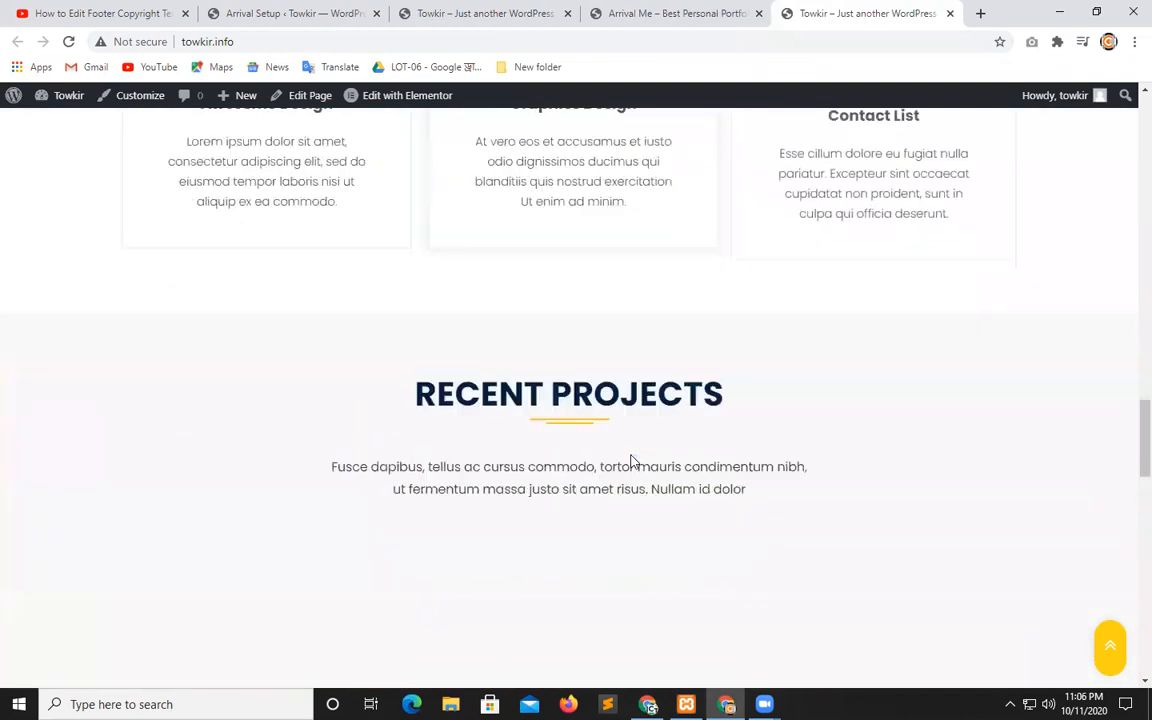
{"action": "scroll", "coordinate": [631, 461], "scroll_direction": "down", "scroll_amount": 3}
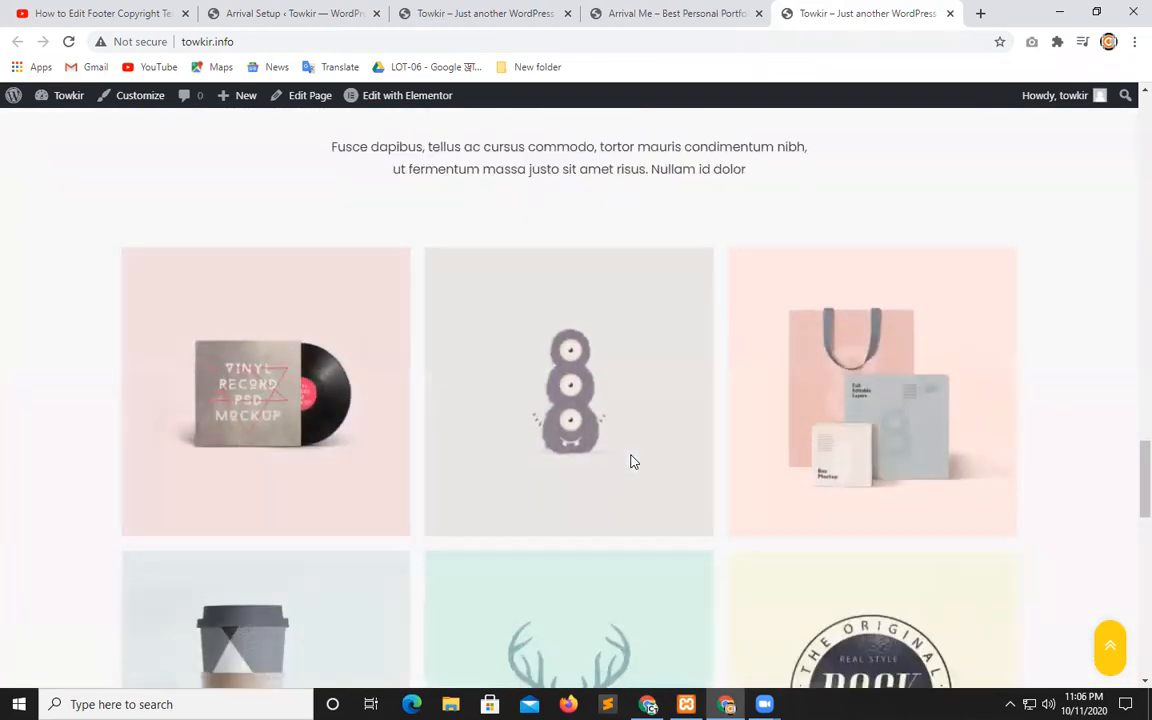
{"action": "scroll", "coordinate": [631, 461], "scroll_direction": "down", "scroll_amount": 3}
{"action": "scroll", "coordinate": [631, 461], "scroll_direction": "down", "scroll_amount": 8}
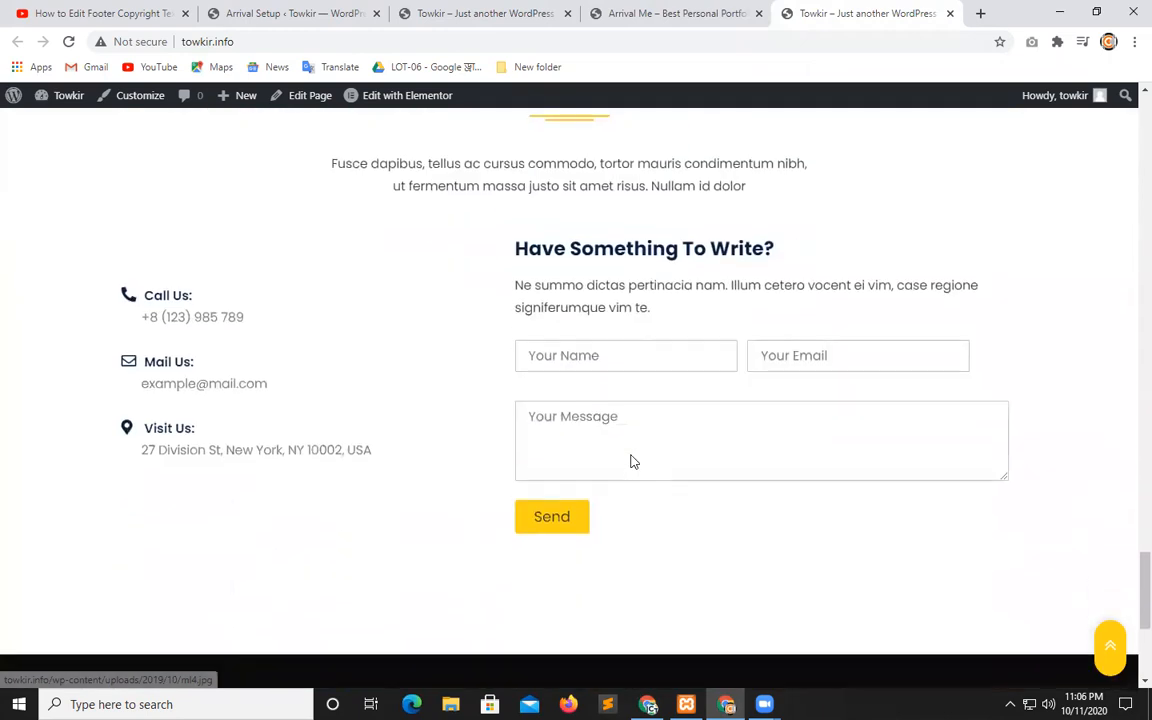
{"action": "scroll", "coordinate": [454, 479], "scroll_direction": "up", "scroll_amount": 4}
{"action": "scroll", "coordinate": [454, 479], "scroll_direction": "up", "scroll_amount": 10}
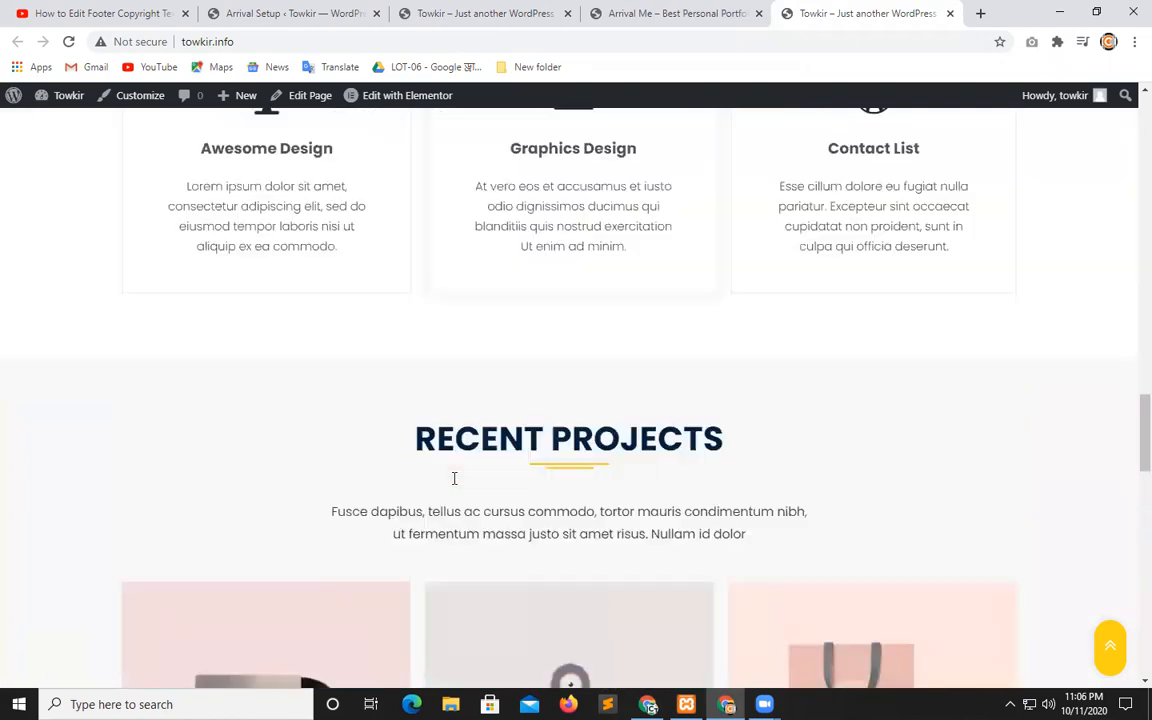
{"action": "scroll", "coordinate": [454, 484], "scroll_direction": "up", "scroll_amount": 12}
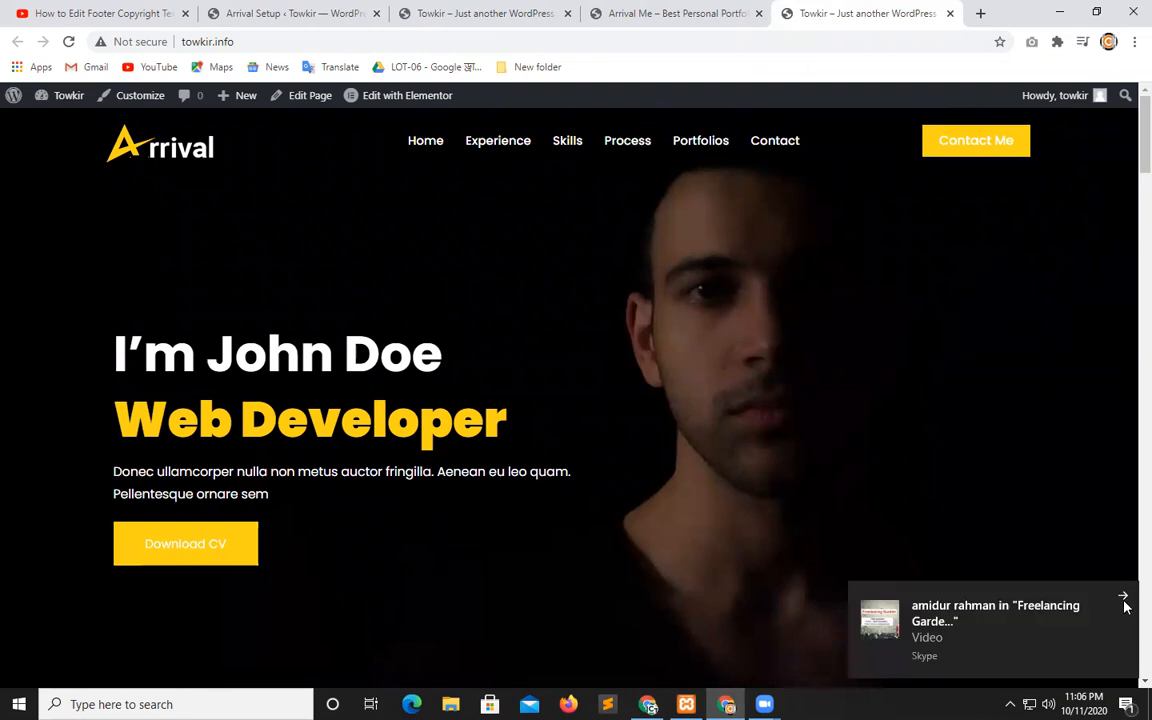
{"action": "left_click", "coordinate": [1124, 600]}
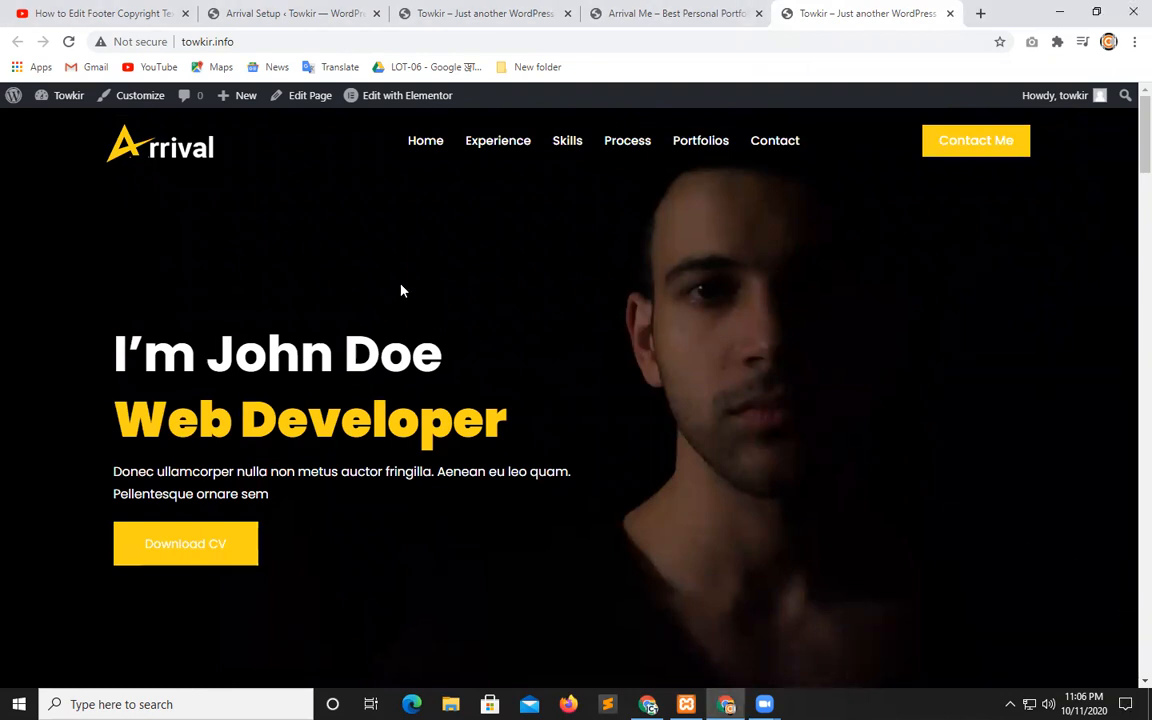